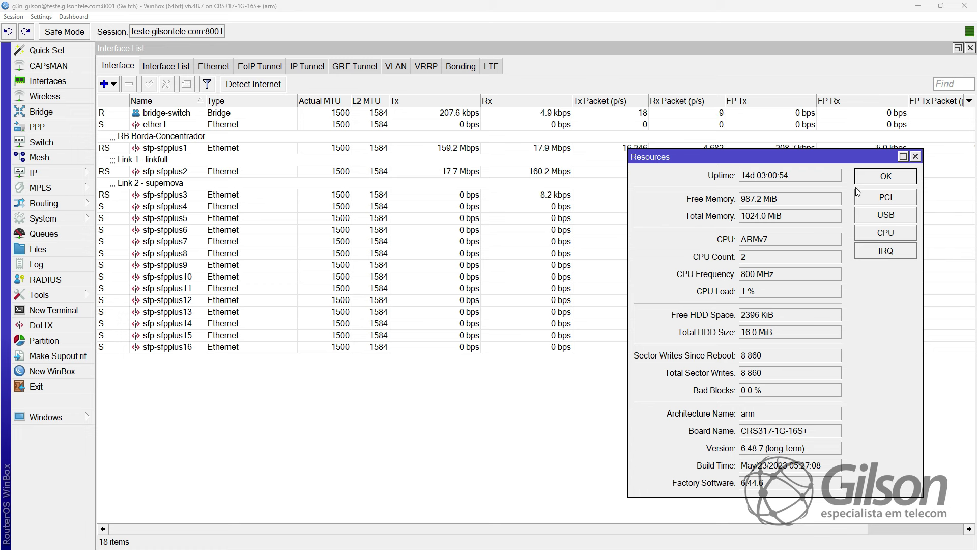
- Close the Resources window and examine the sfp-sfpplus1, sfp-sfpplus2 and sfp-sfpplus3 rows in the interface list
{"action": "left_click", "coordinate": [882, 176]}
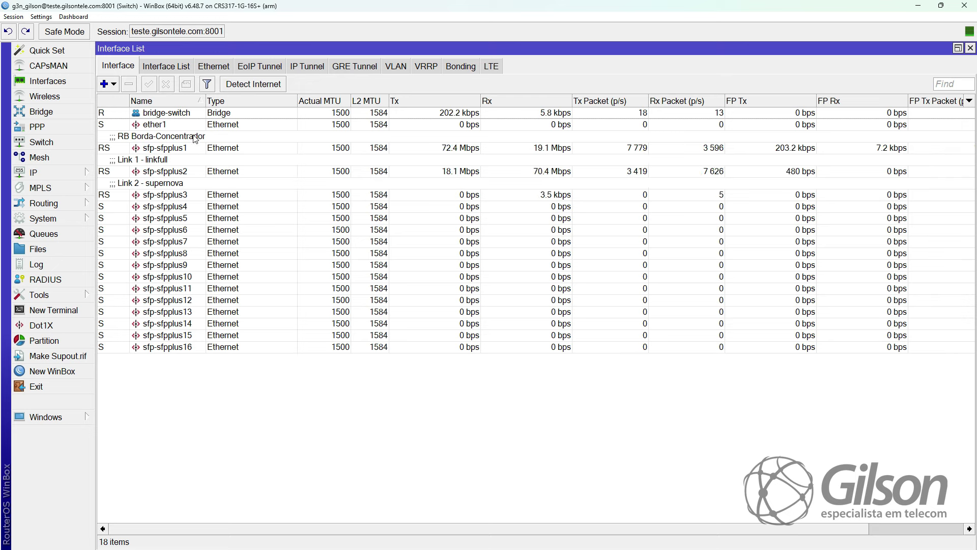
{"action": "left_click", "coordinate": [197, 197]}
{"action": "left_click", "coordinate": [221, 158], "text": "ctrl"}
{"action": "left_click", "coordinate": [222, 150], "text": "ctrl"}
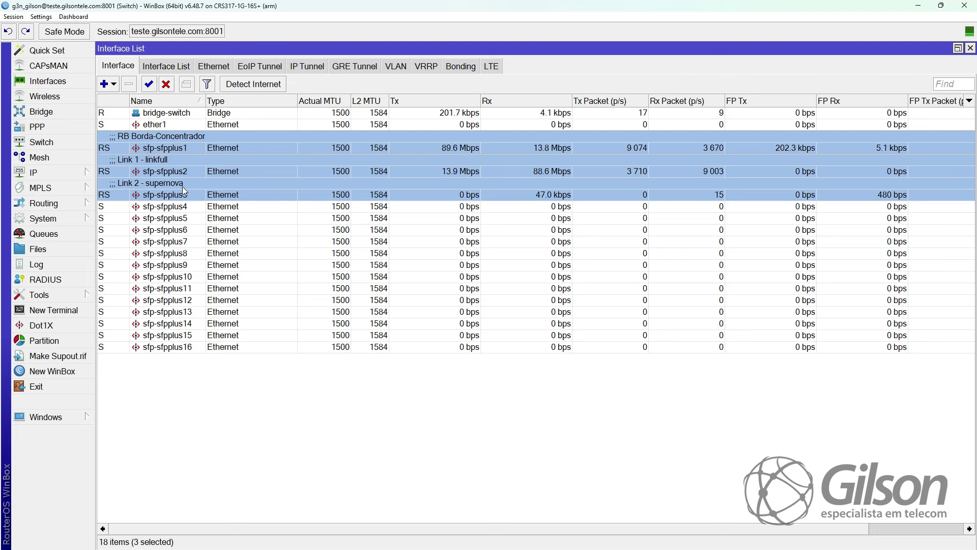
{"action": "left_click", "coordinate": [189, 172]}
{"action": "left_click", "coordinate": [204, 195]}
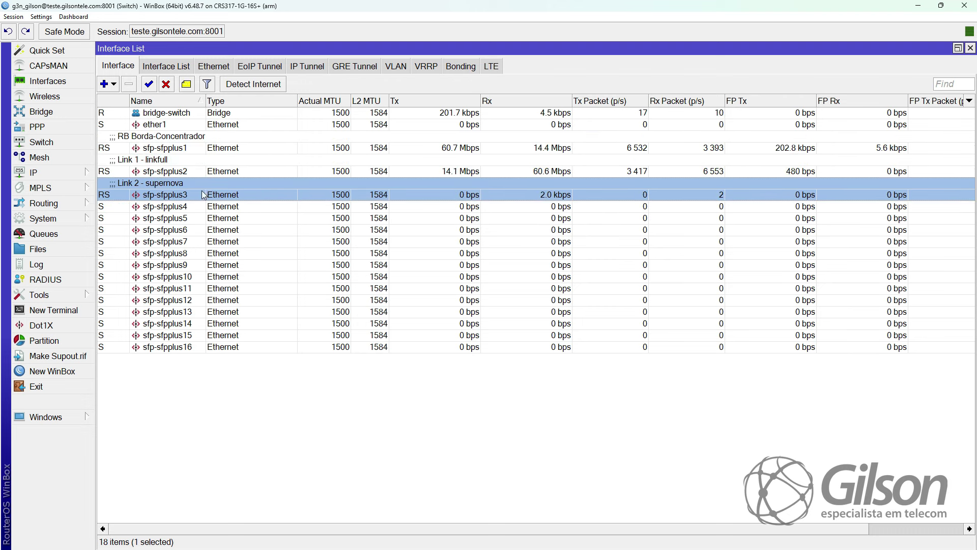
{"action": "left_click", "coordinate": [217, 169]}
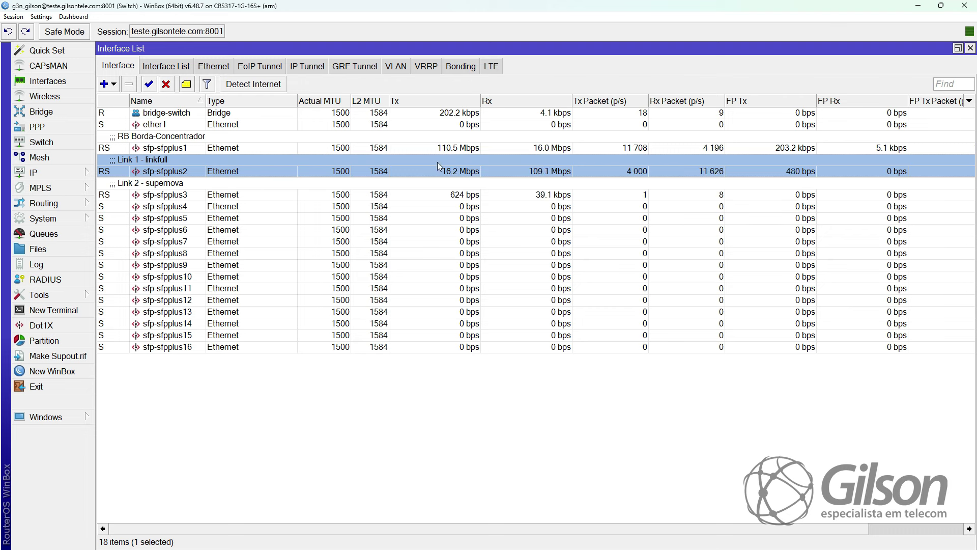
{"action": "left_click", "coordinate": [180, 149]}
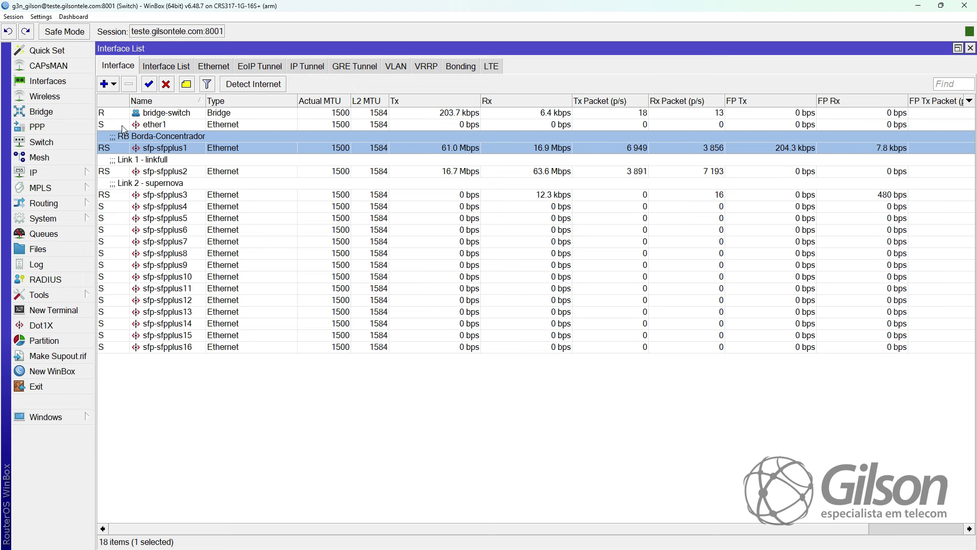
- Show the existing bridges and view the form for a new bridge without creating one
{"action": "left_click", "coordinate": [62, 111]}
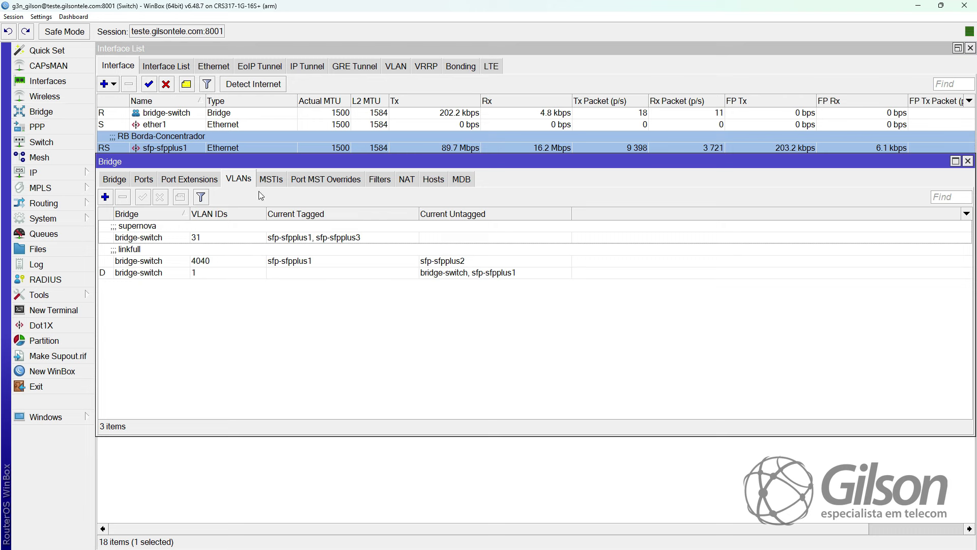
{"action": "left_click", "coordinate": [115, 179]}
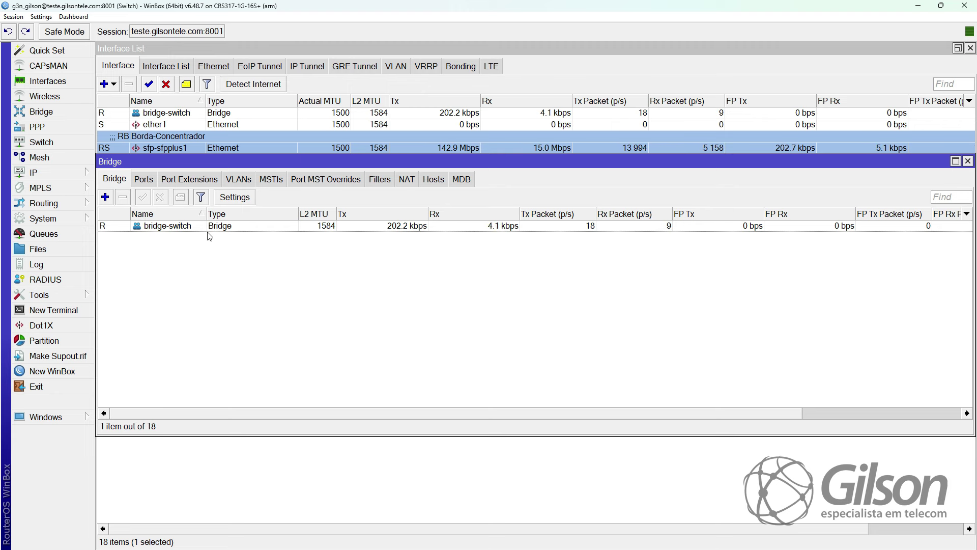
{"action": "left_click", "coordinate": [105, 197]}
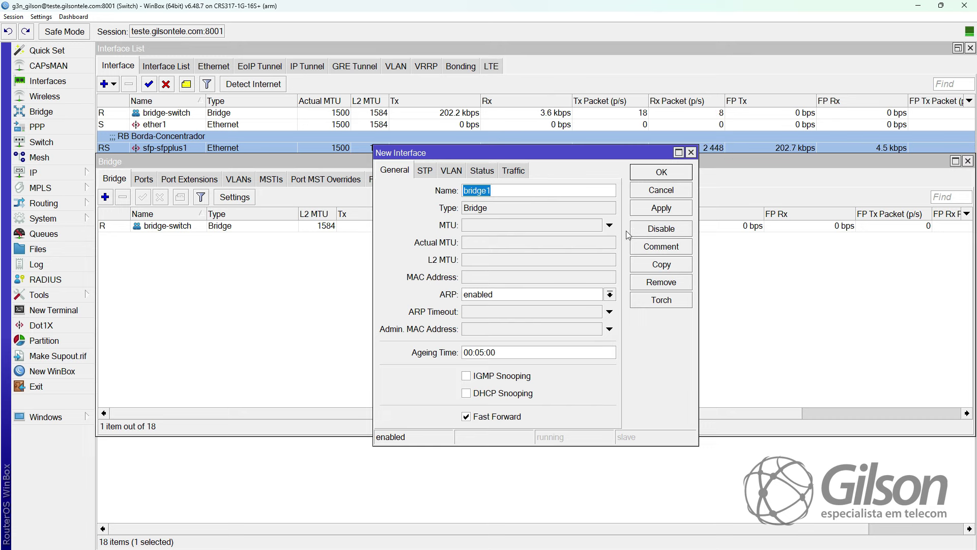
{"action": "left_click", "coordinate": [661, 189]}
- Review the ports assigned to bridge-switch, with the Bridge window enlarged, and compare them with the bridge and VLAN tables
{"action": "left_click", "coordinate": [144, 180]}
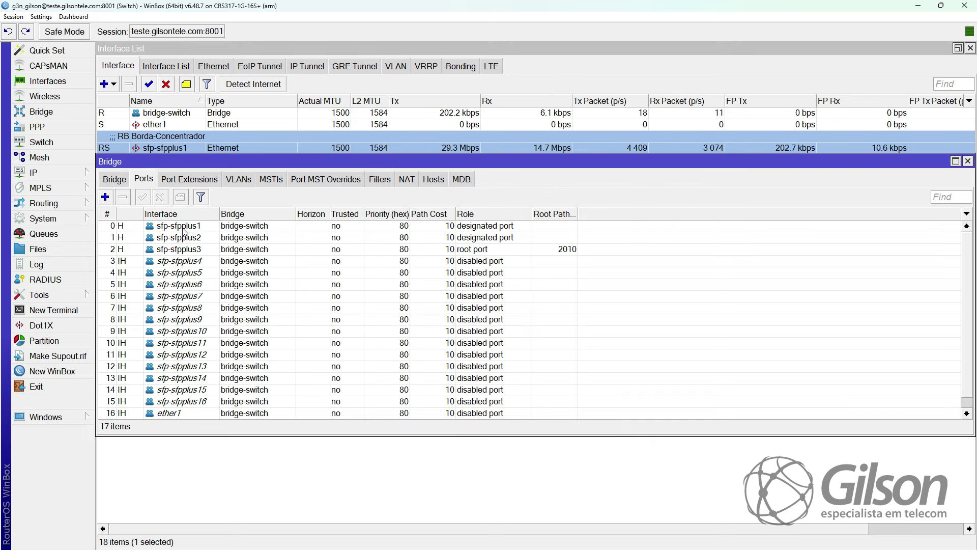
{"action": "left_click_drag", "start_coordinate": [252, 435], "coordinate": [252, 498]}
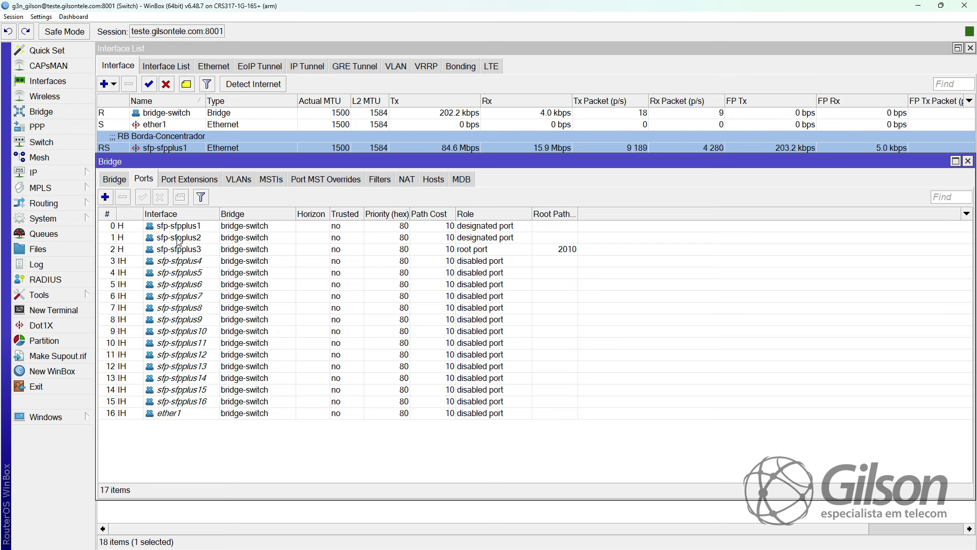
{"action": "left_click", "coordinate": [114, 179]}
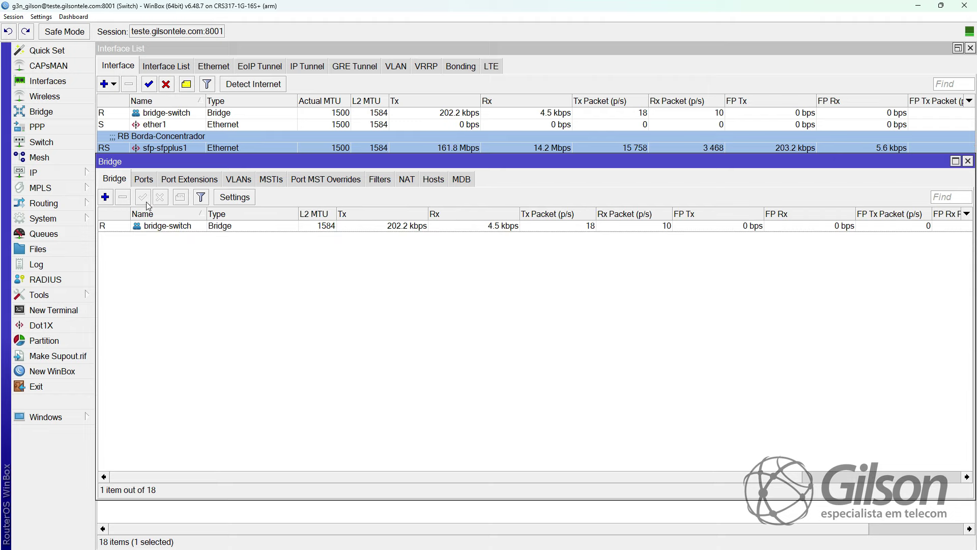
{"action": "left_click", "coordinate": [143, 180]}
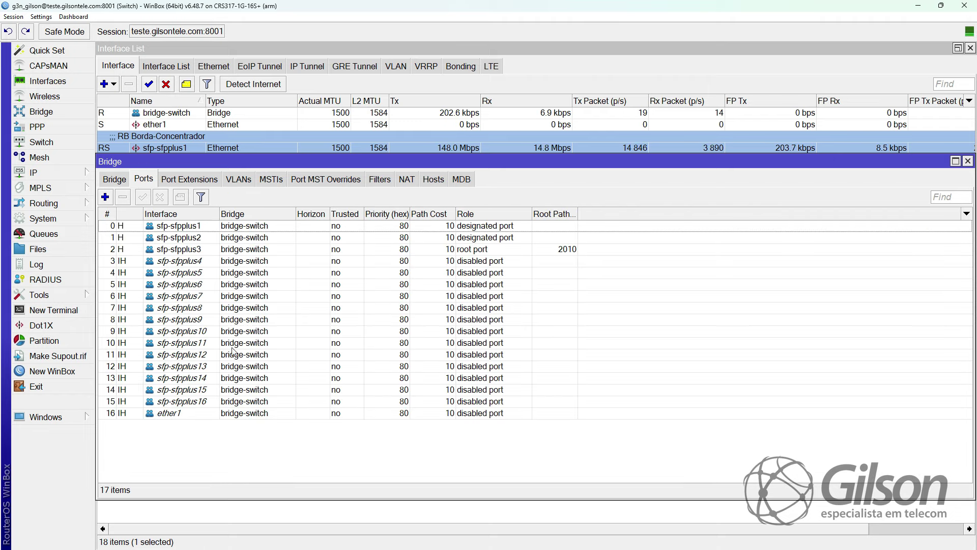
{"action": "left_click", "coordinate": [239, 182]}
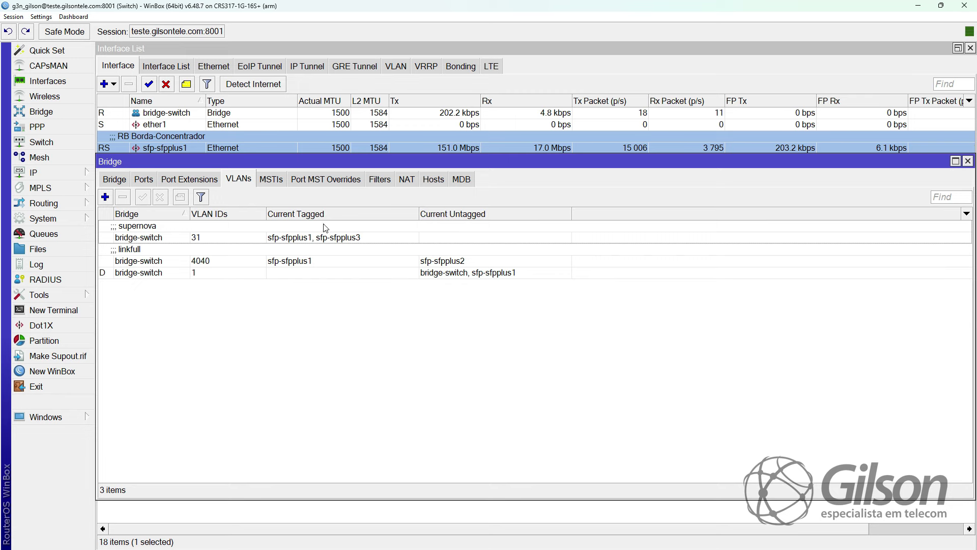
{"action": "left_click", "coordinate": [144, 180]}
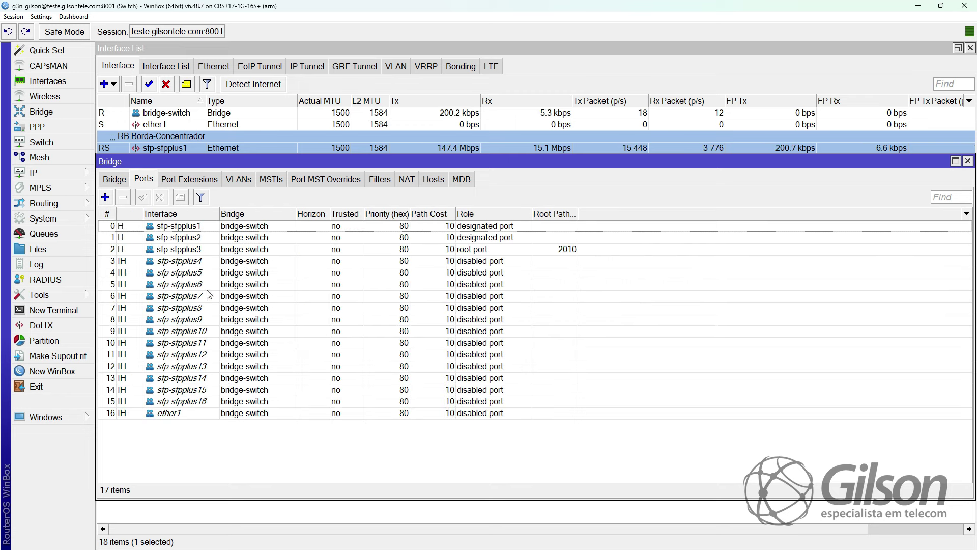
- Inspect the general settings and hardware offload status of bridge port sfp-sfpplus15, and review the bridge and port lists
{"action": "double_click", "coordinate": [124, 391]}
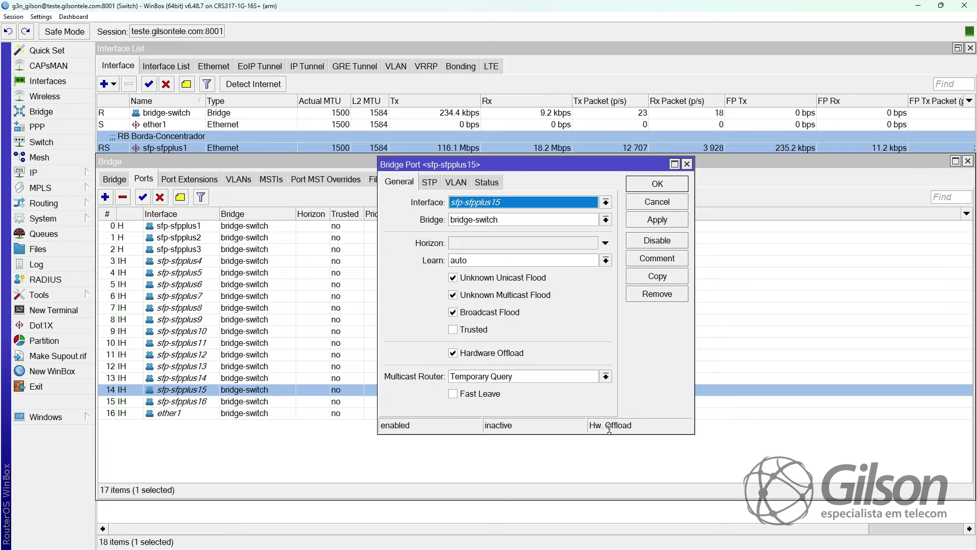
{"action": "left_click", "coordinate": [657, 183]}
{"action": "left_click", "coordinate": [119, 182]}
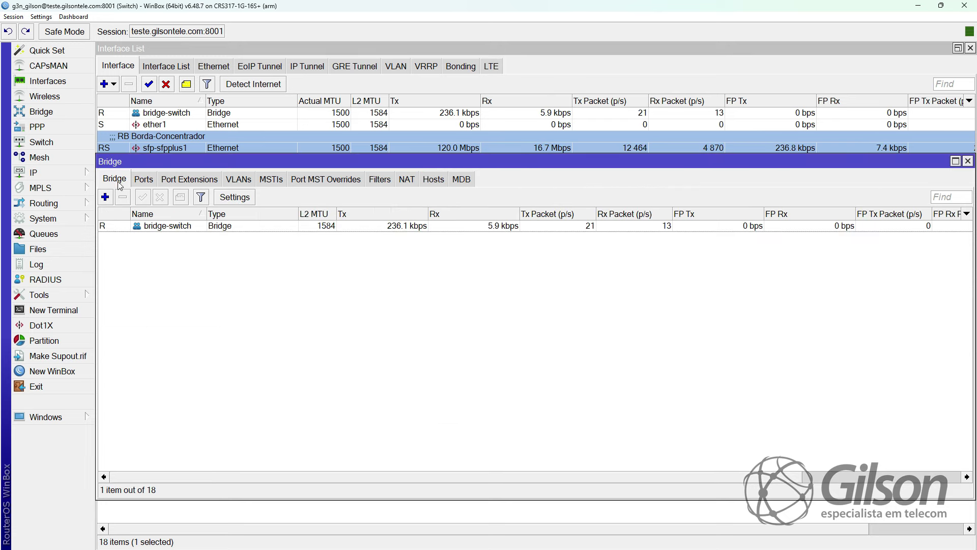
{"action": "left_click", "coordinate": [144, 179]}
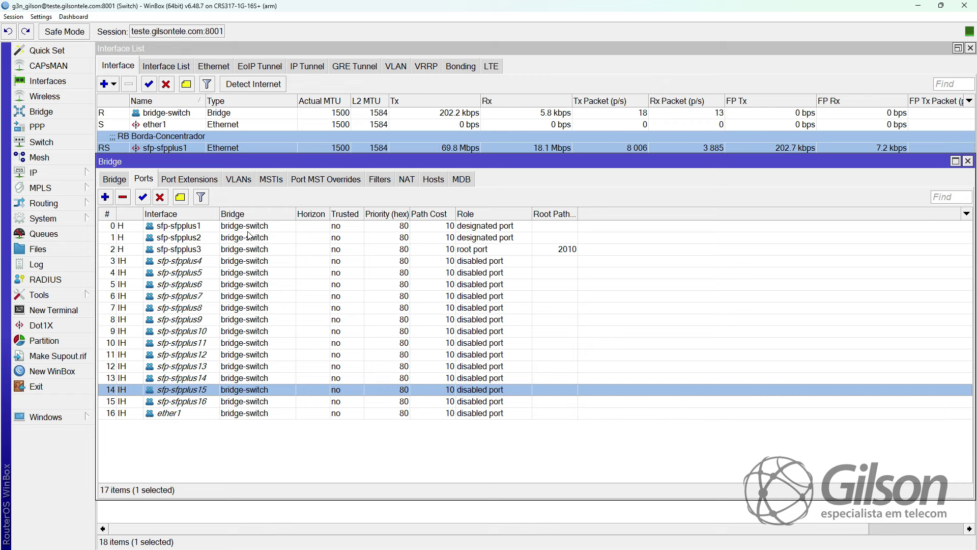
- Fill in a new bridge VLAN entry on bridge-switch with VLAN ID 1000 and sfp-sfpplus4 as the tagged port
{"action": "left_click", "coordinate": [237, 179]}
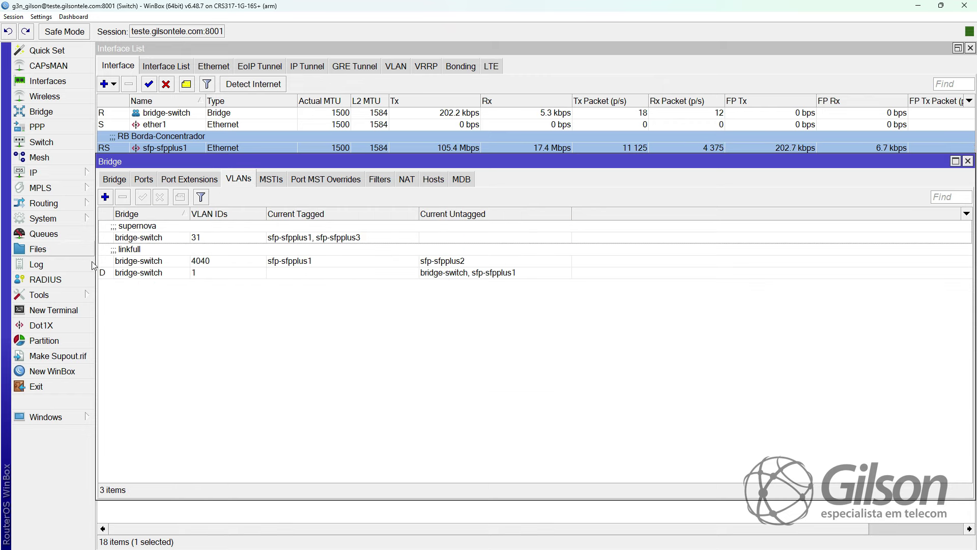
{"action": "left_click", "coordinate": [106, 197]}
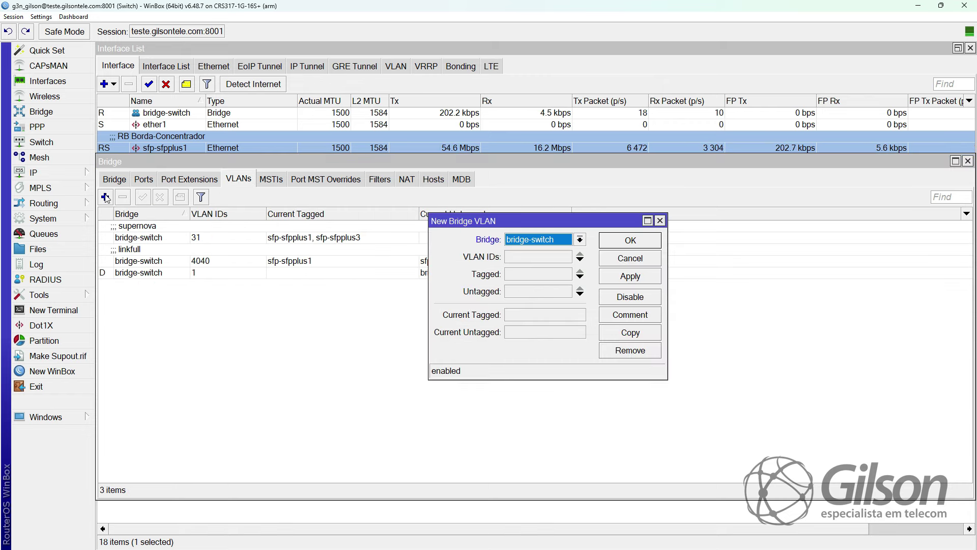
{"action": "left_click", "coordinate": [554, 239]}
{"action": "left_click", "coordinate": [523, 245]}
{"action": "left_click", "coordinate": [522, 259]}
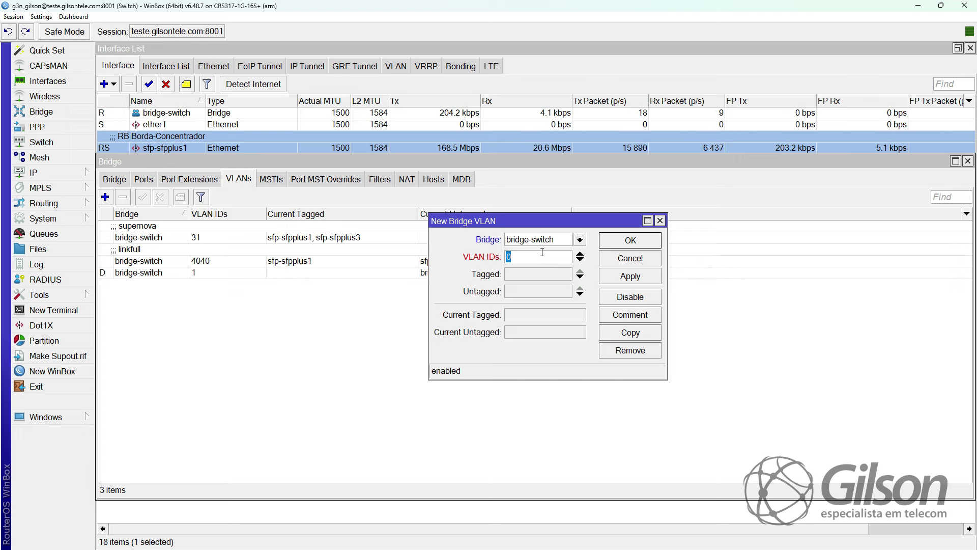
{"action": "type", "text": "1000"}
{"action": "left_click", "coordinate": [580, 277]}
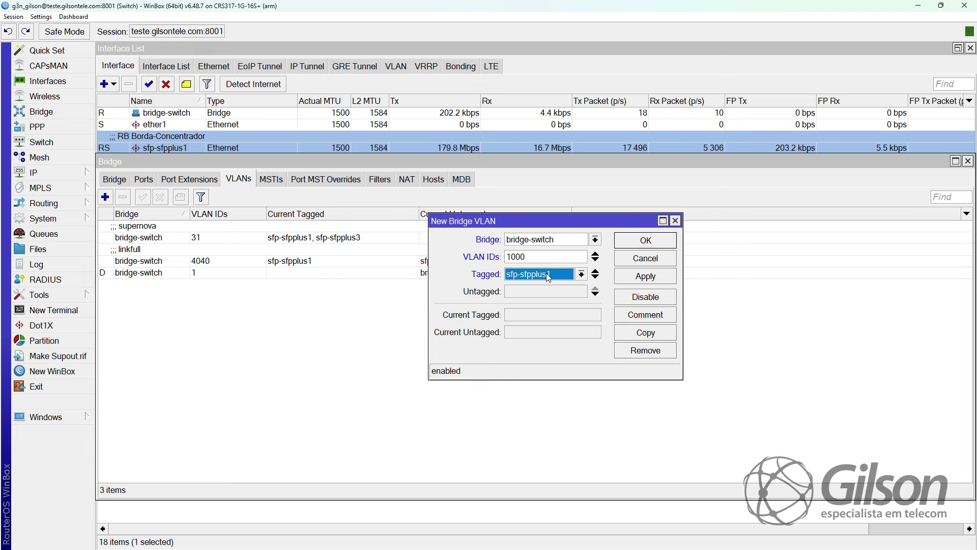
{"action": "left_click", "coordinate": [581, 274]}
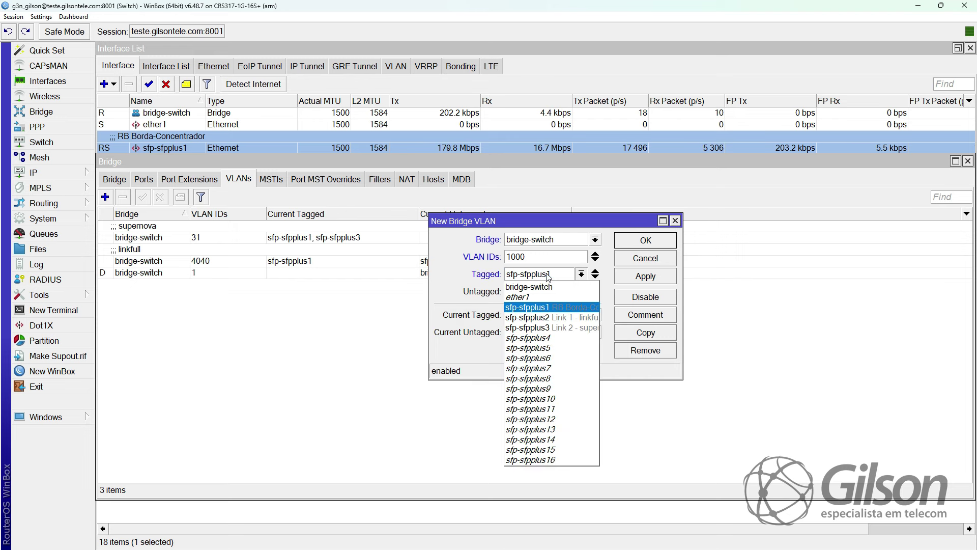
{"action": "left_click", "coordinate": [555, 339]}
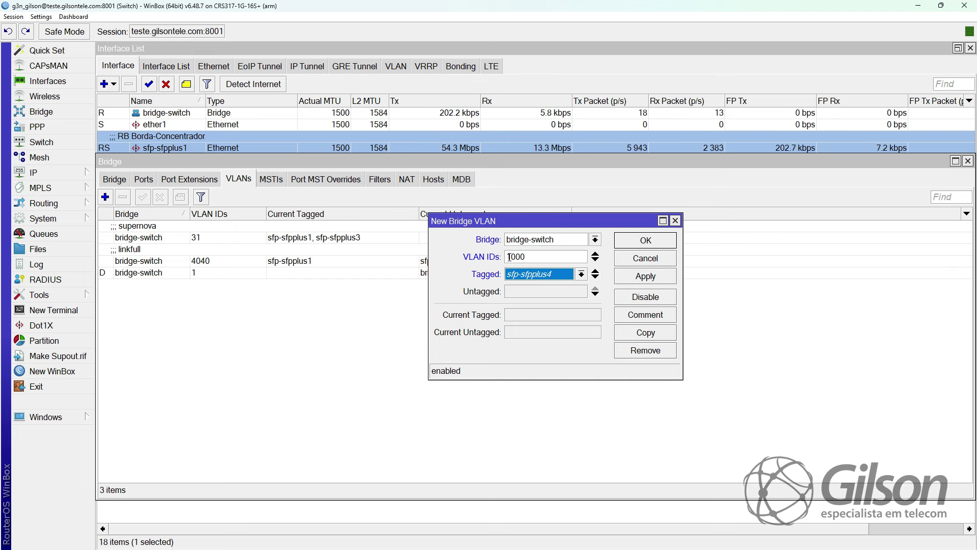
- Add sfp-sfpplus1 as a second tagged port in the new VLAN entry, and discard the entry without saving
{"action": "left_click", "coordinate": [596, 278]}
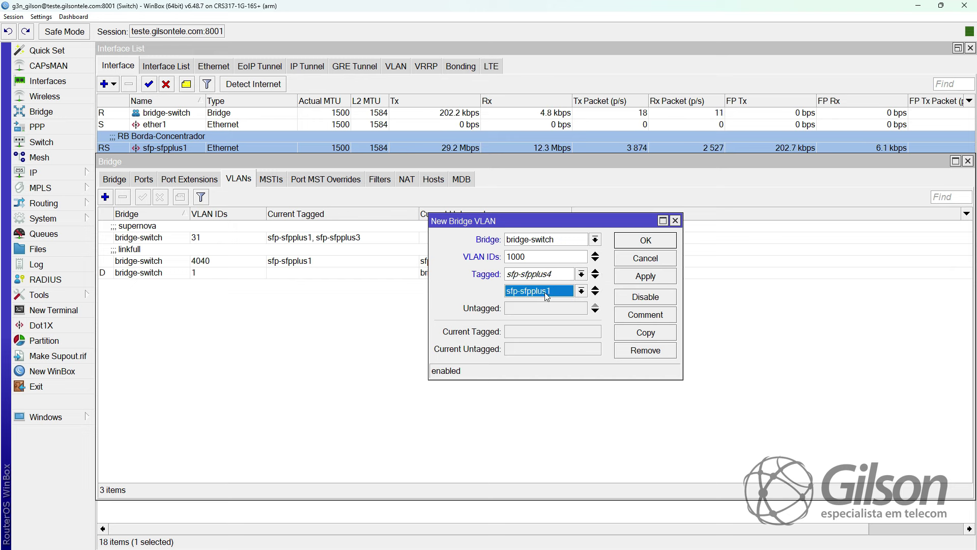
{"action": "left_click", "coordinate": [581, 291]}
{"action": "left_click", "coordinate": [551, 324]}
{"action": "left_click", "coordinate": [657, 260]}
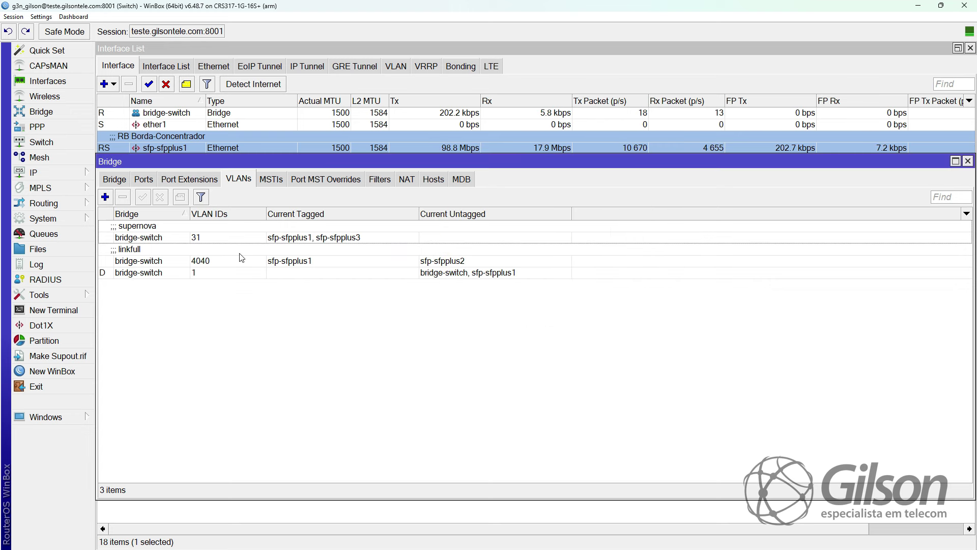
- Examine the VLAN ID, tagged port and untagged port of the linkfull VLAN entry, and compare it with the supernova entry
{"action": "left_click", "coordinate": [368, 261]}
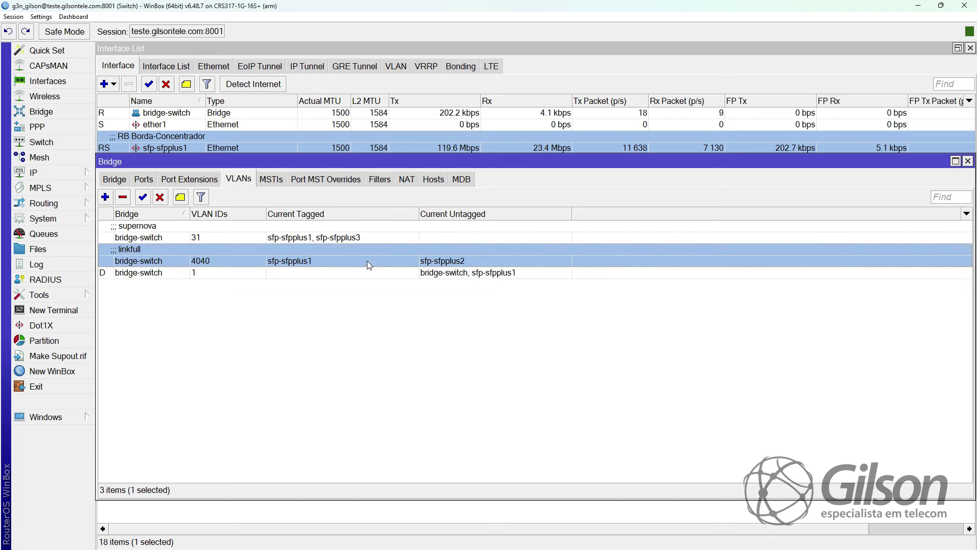
{"action": "double_click", "coordinate": [258, 261]}
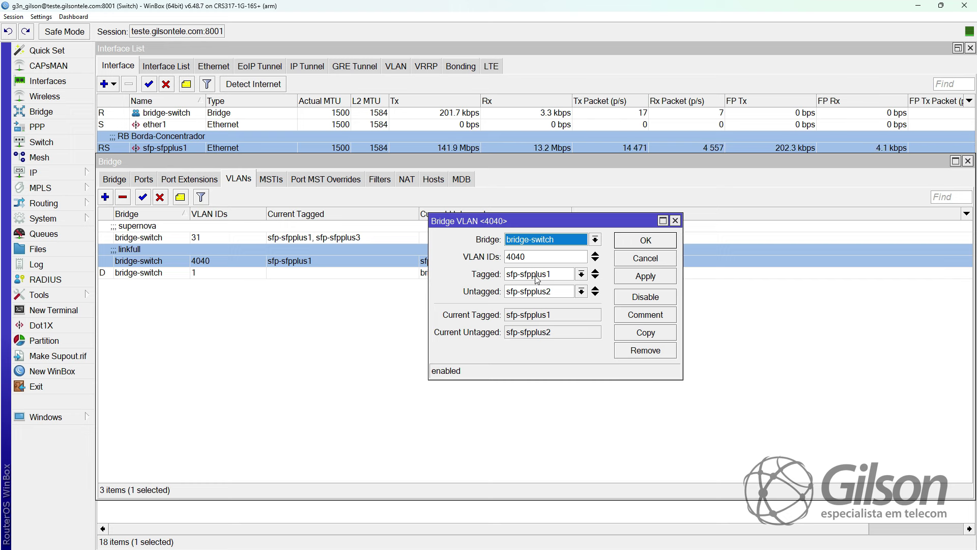
{"action": "left_click", "coordinate": [567, 293]}
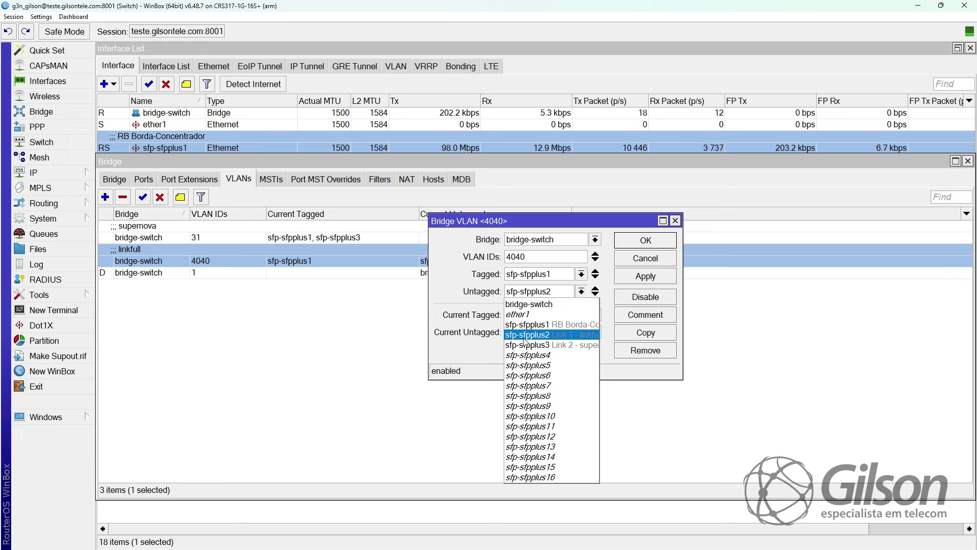
{"action": "left_click", "coordinate": [551, 336]}
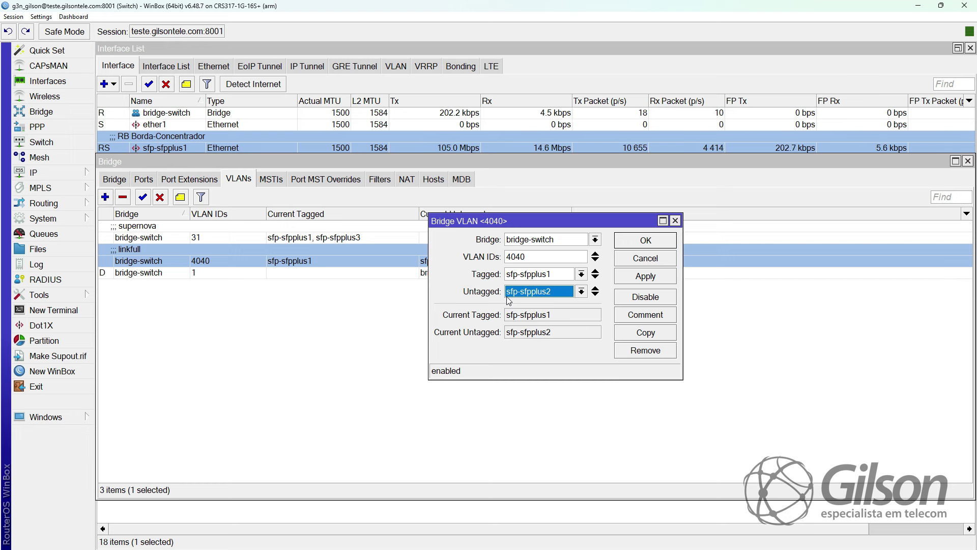
{"action": "double_click", "coordinate": [541, 256]}
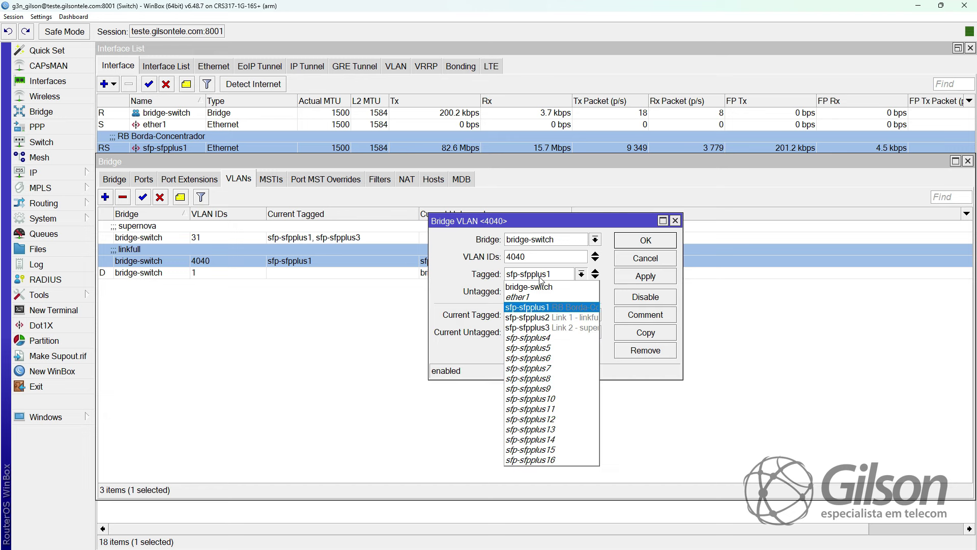
{"action": "left_click", "coordinate": [541, 277]}
{"action": "left_click", "coordinate": [542, 309]}
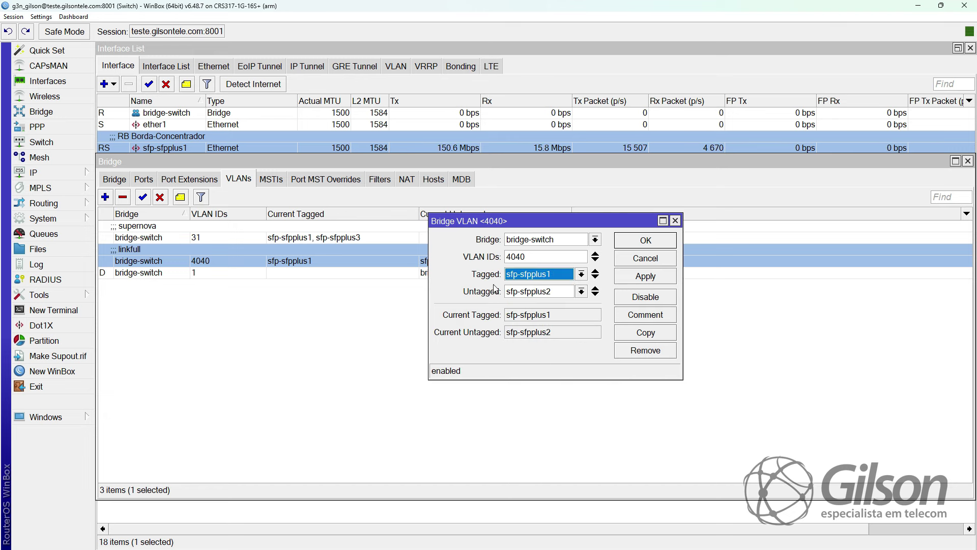
{"action": "double_click", "coordinate": [526, 256]}
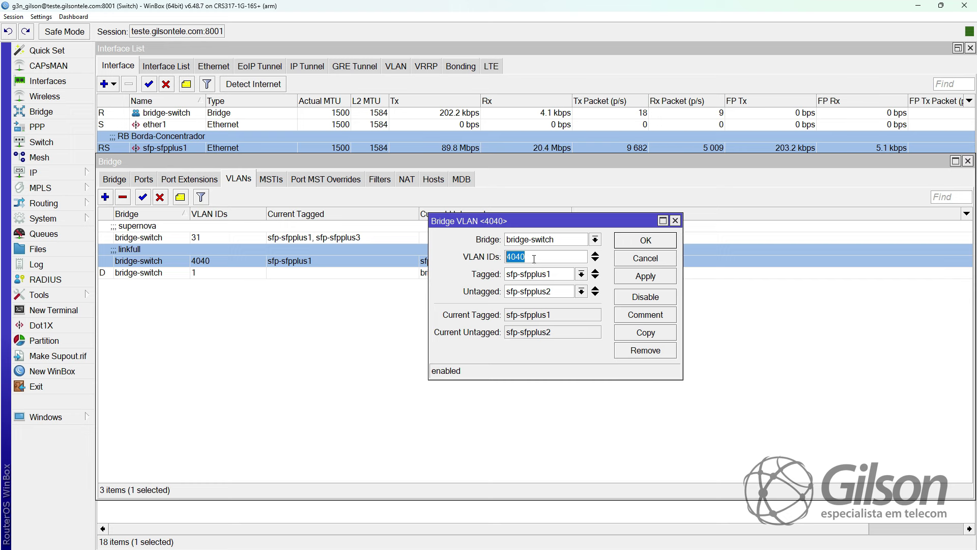
{"action": "left_click_drag", "start_coordinate": [534, 259], "coordinate": [462, 263]}
{"action": "left_click", "coordinate": [660, 261]}
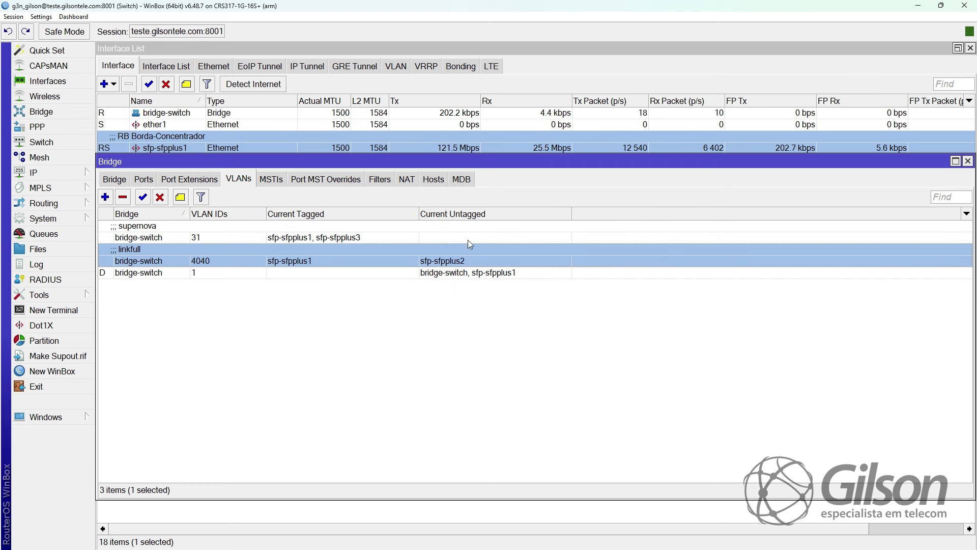
{"action": "left_click", "coordinate": [438, 239]}
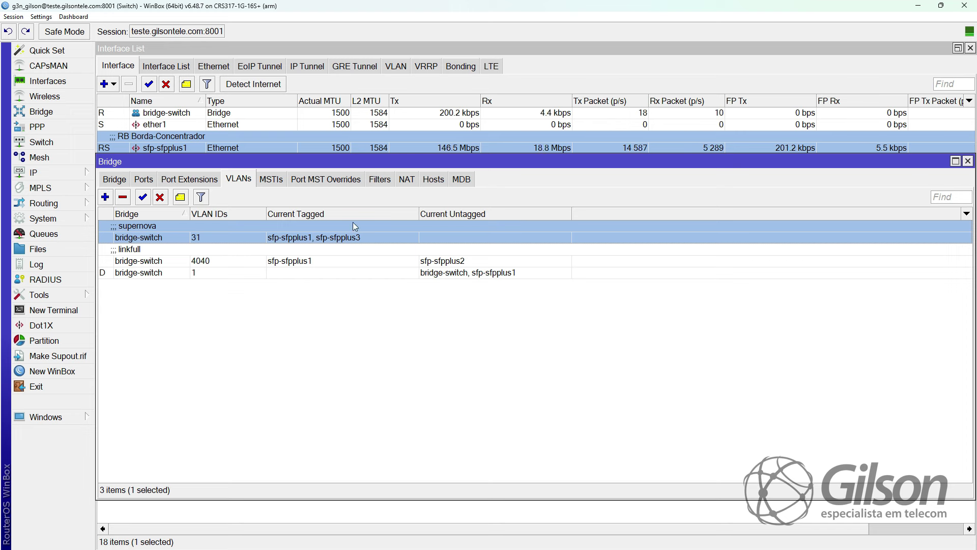
{"action": "left_click", "coordinate": [305, 261]}
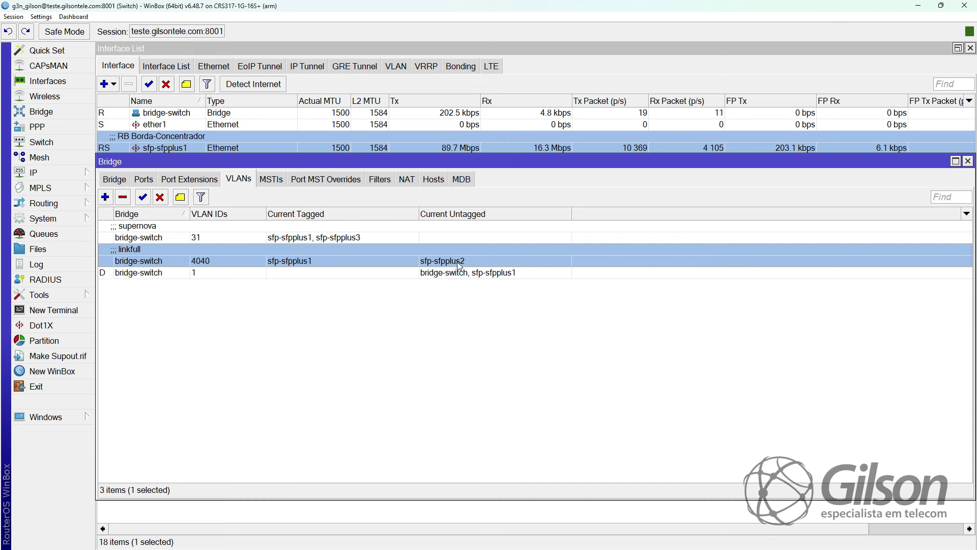
- Compare the VLAN IDs, tagged ports and untagged ports of the supernova, linkfull and dynamic bridge VLAN entries
{"action": "left_click", "coordinate": [399, 235]}
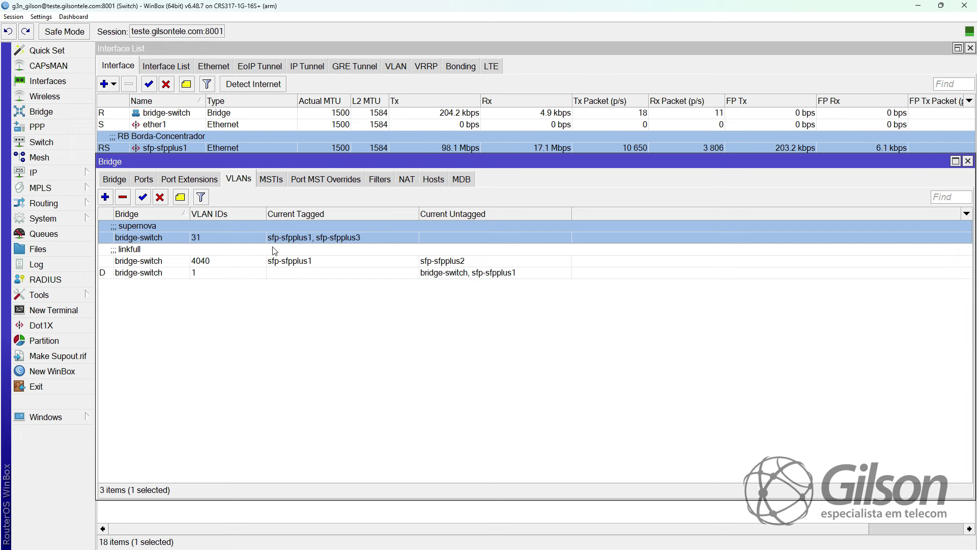
{"action": "left_click", "coordinate": [419, 276]}
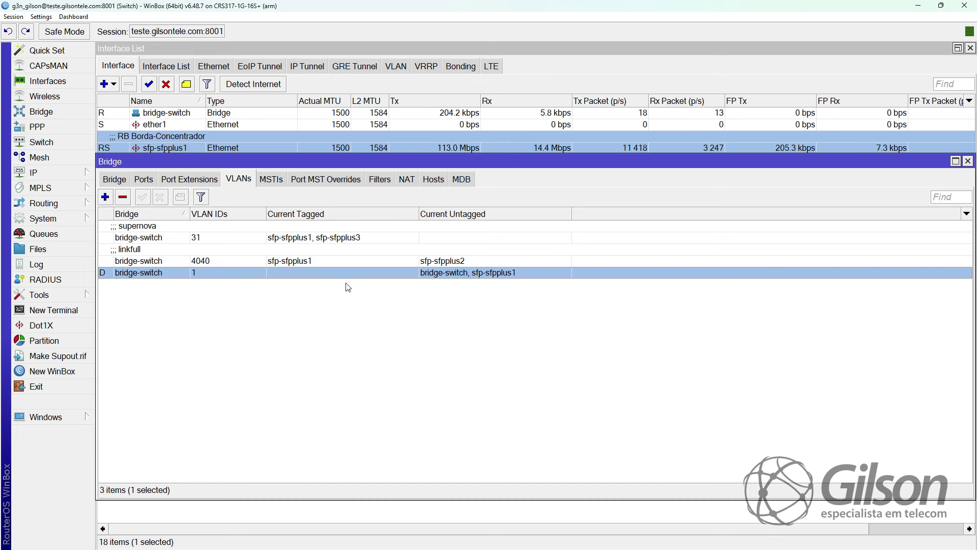
{"action": "left_click", "coordinate": [347, 261]}
{"action": "key", "text": "Up"}
{"action": "left_click", "coordinate": [332, 260]}
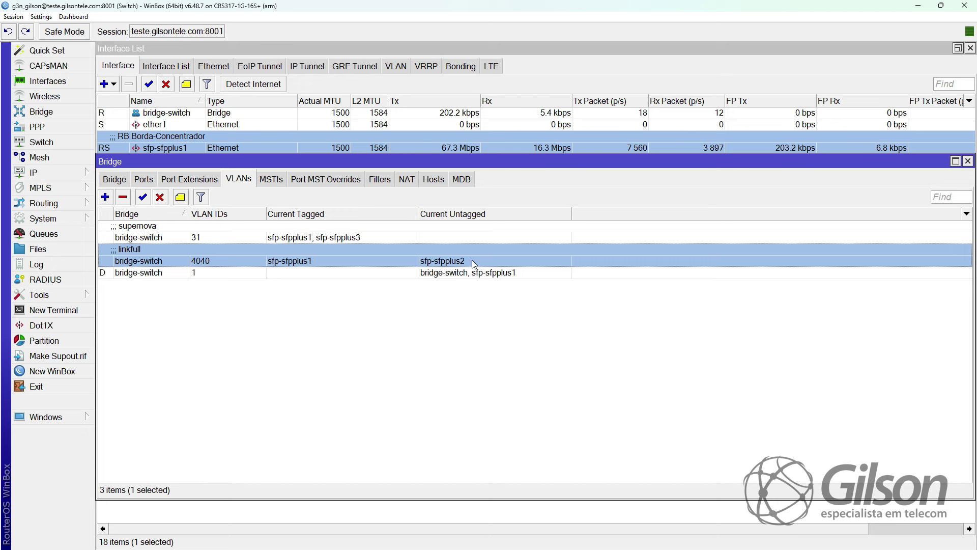
- Inspect the PVID and frame types in the VLAN settings of bridge port sfp-sfpplus3, and close them without saving
{"action": "left_click", "coordinate": [145, 180]}
{"action": "left_click", "coordinate": [262, 249]}
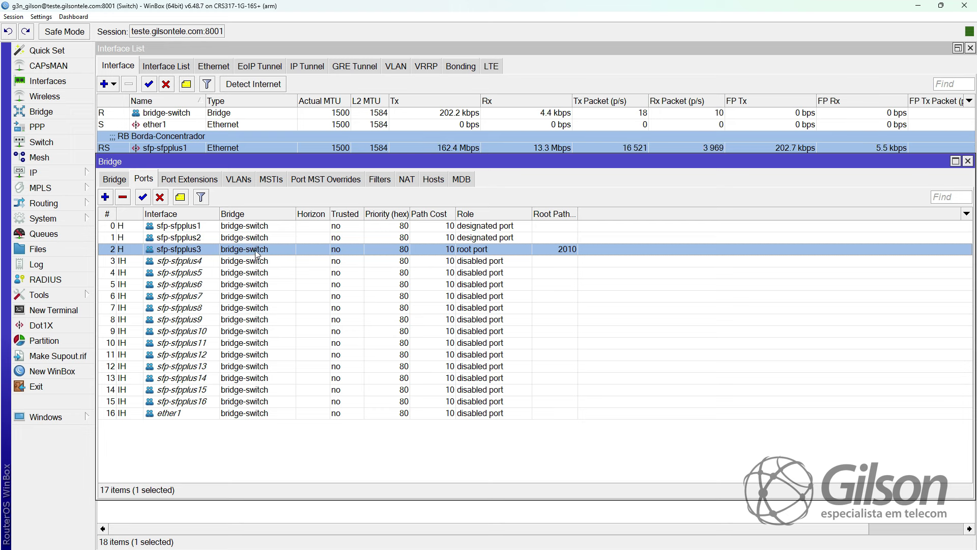
{"action": "double_click", "coordinate": [218, 251]}
{"action": "left_click", "coordinate": [455, 182]}
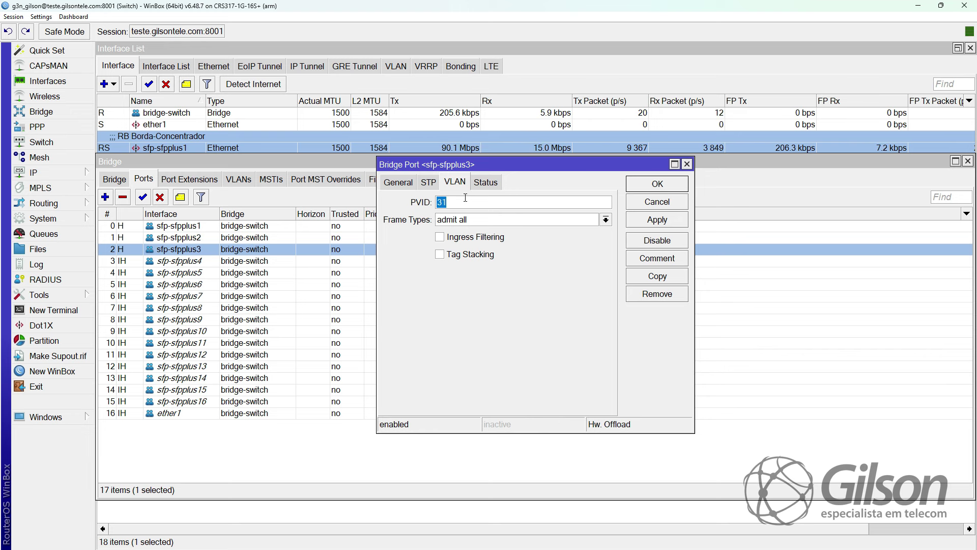
{"action": "left_click", "coordinate": [653, 201]}
{"action": "double_click", "coordinate": [407, 253]}
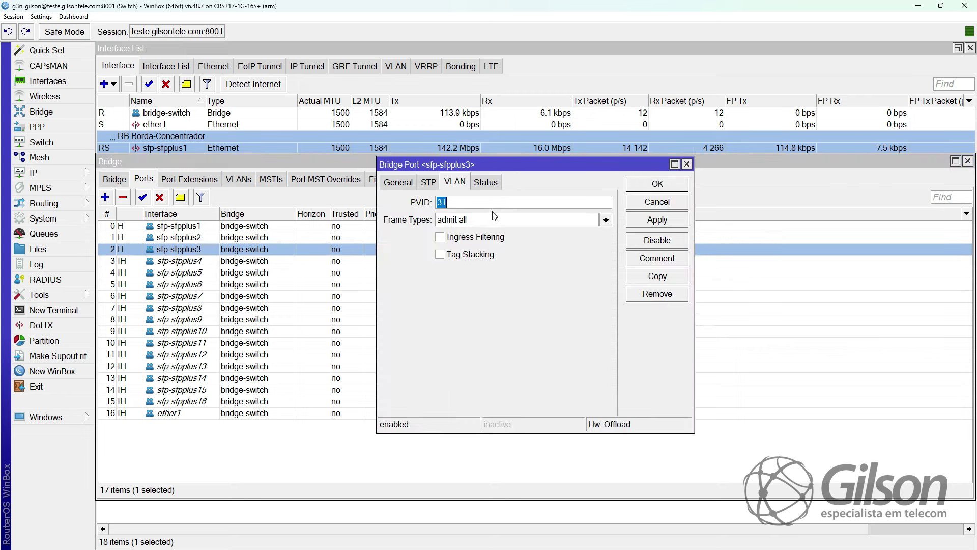
{"action": "left_click", "coordinate": [657, 201]}
- Inspect the PVID of bridge port sfp-sfpplus2 and compare it with the linkfull entry in the bridge VLAN list
{"action": "double_click", "coordinate": [338, 237]}
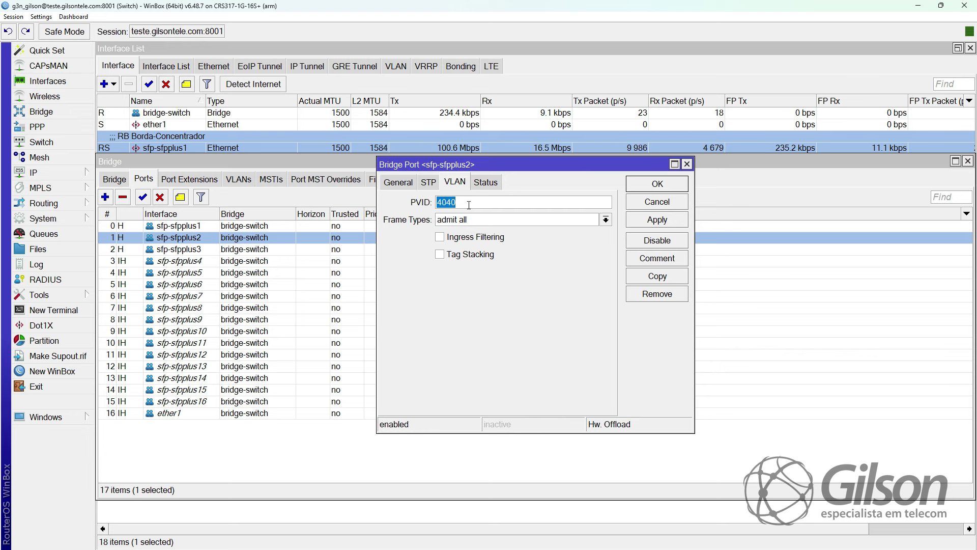
{"action": "left_click", "coordinate": [657, 202]}
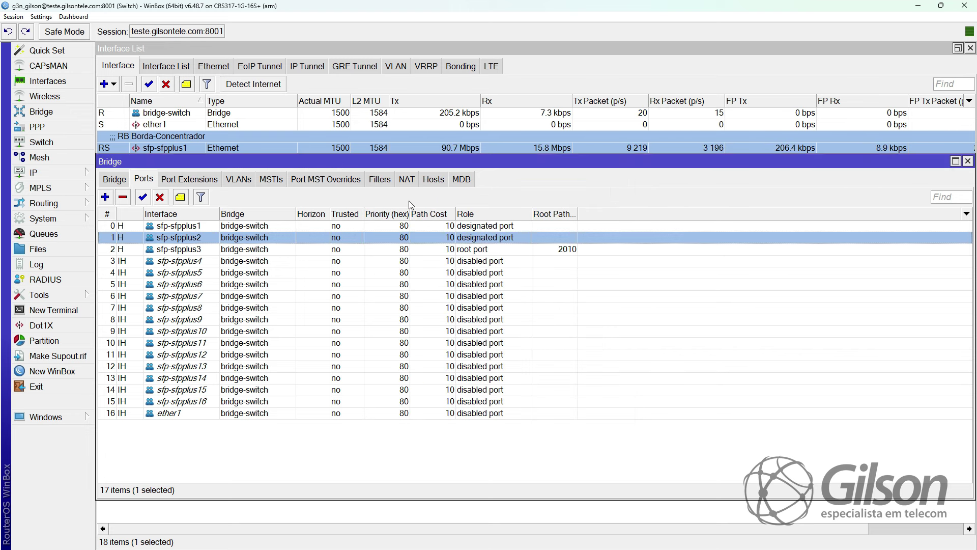
{"action": "left_click", "coordinate": [240, 181]}
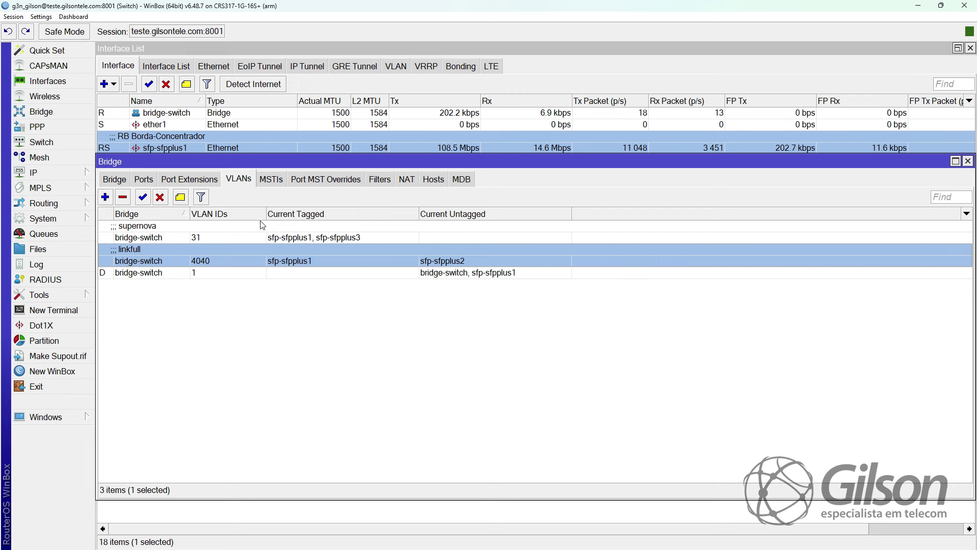
{"action": "left_click", "coordinate": [143, 180]}
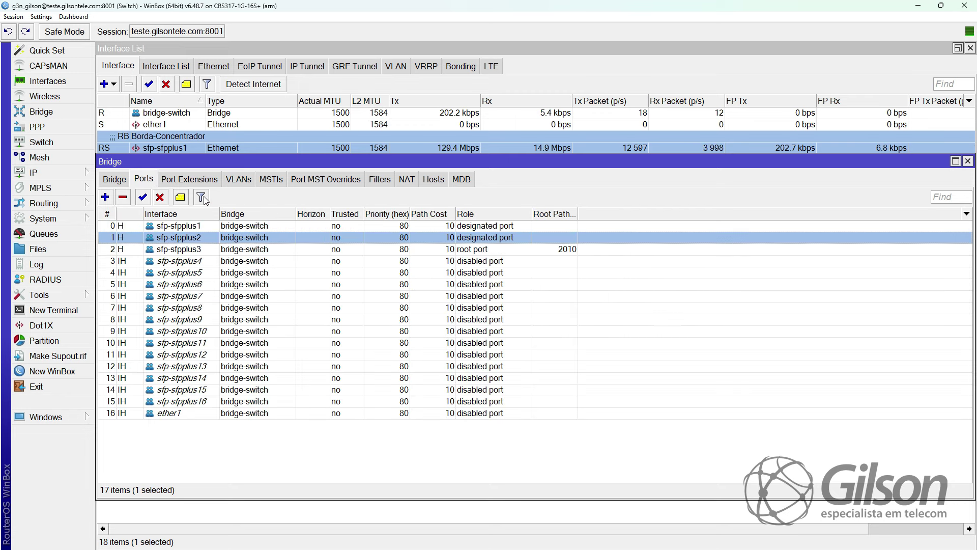
{"action": "double_click", "coordinate": [210, 242]}
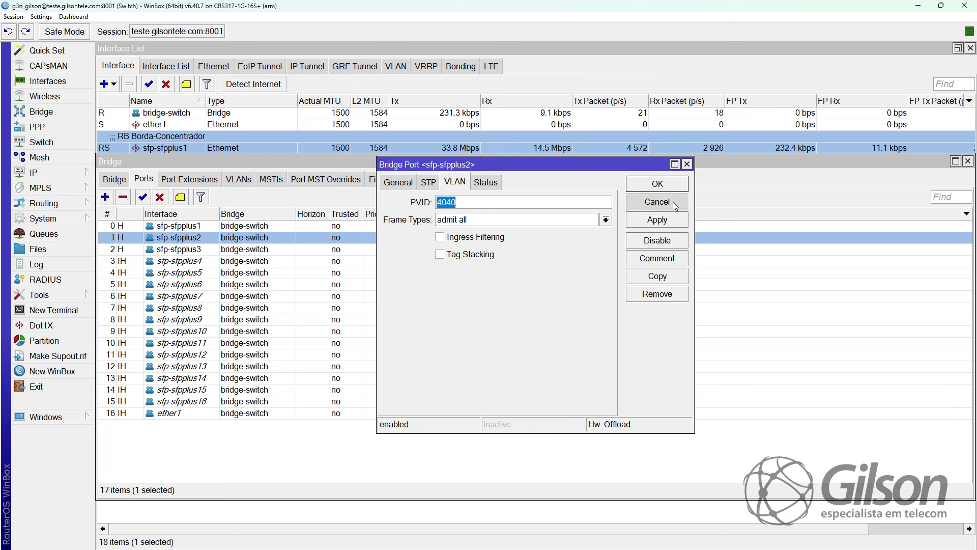
{"action": "left_click", "coordinate": [658, 202]}
{"action": "left_click", "coordinate": [247, 182]}
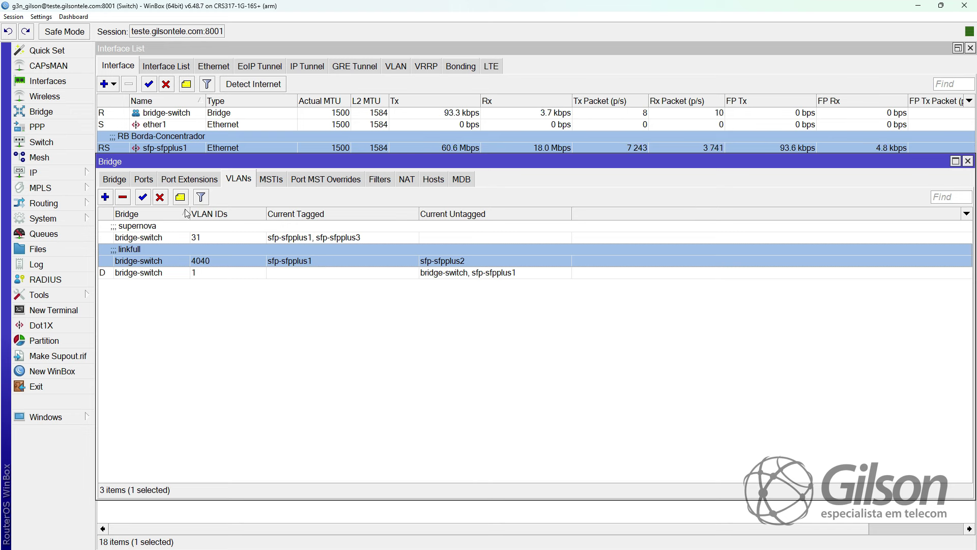
- Toggle VLAN filtering off and back on in the bridge-switch VLAN settings, and discard the dialog without saving
{"action": "left_click", "coordinate": [116, 181]}
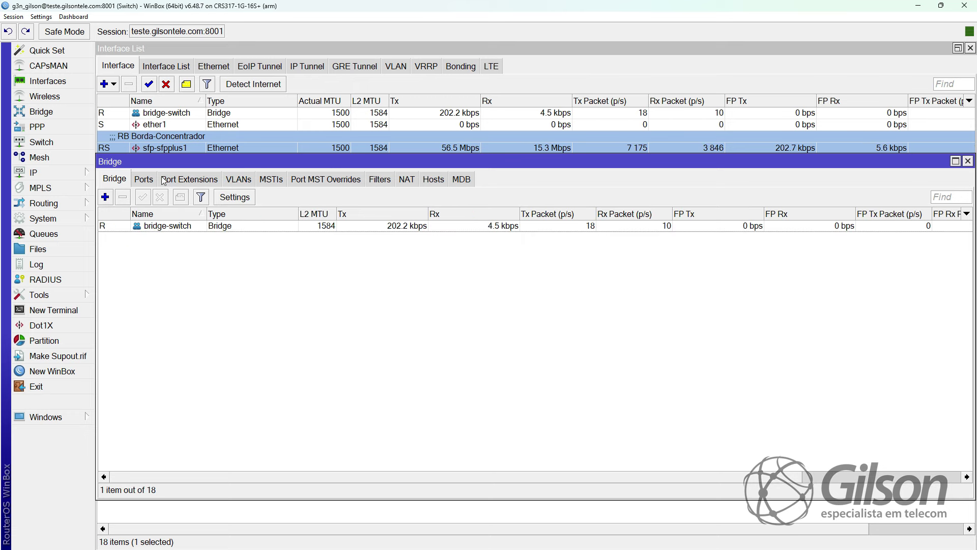
{"action": "left_click", "coordinate": [352, 227]}
{"action": "double_click", "coordinate": [352, 227]}
{"action": "left_click", "coordinate": [451, 171]}
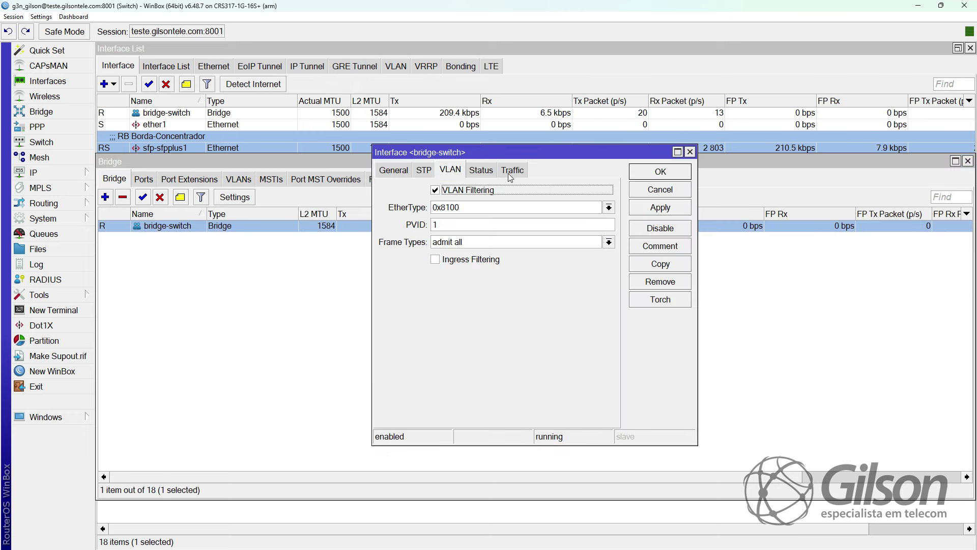
{"action": "left_click", "coordinate": [474, 196]}
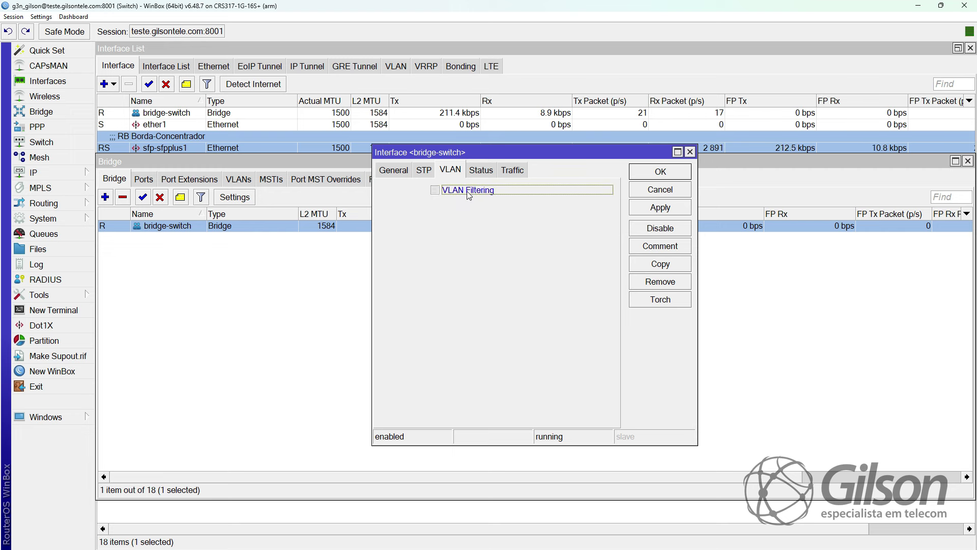
{"action": "left_click", "coordinate": [471, 194]}
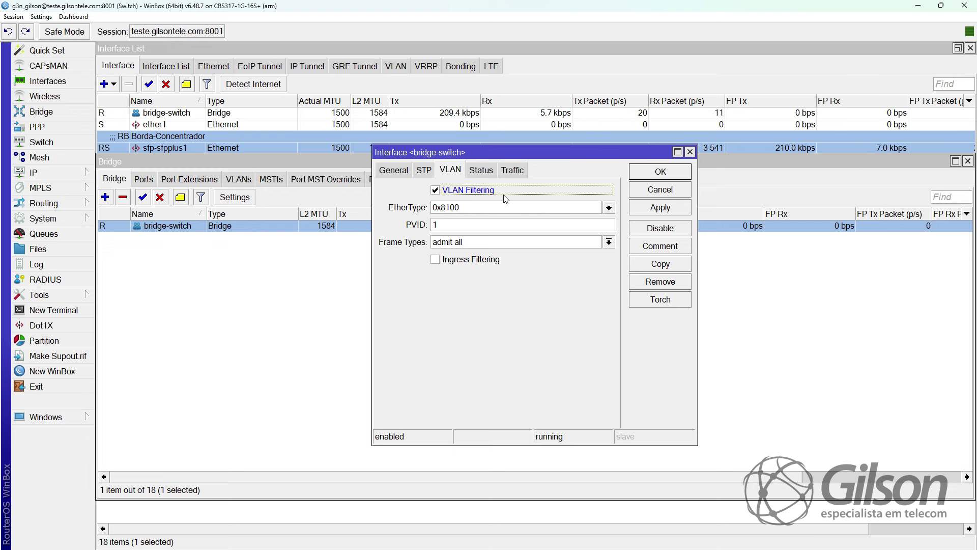
{"action": "left_click", "coordinate": [661, 190]}
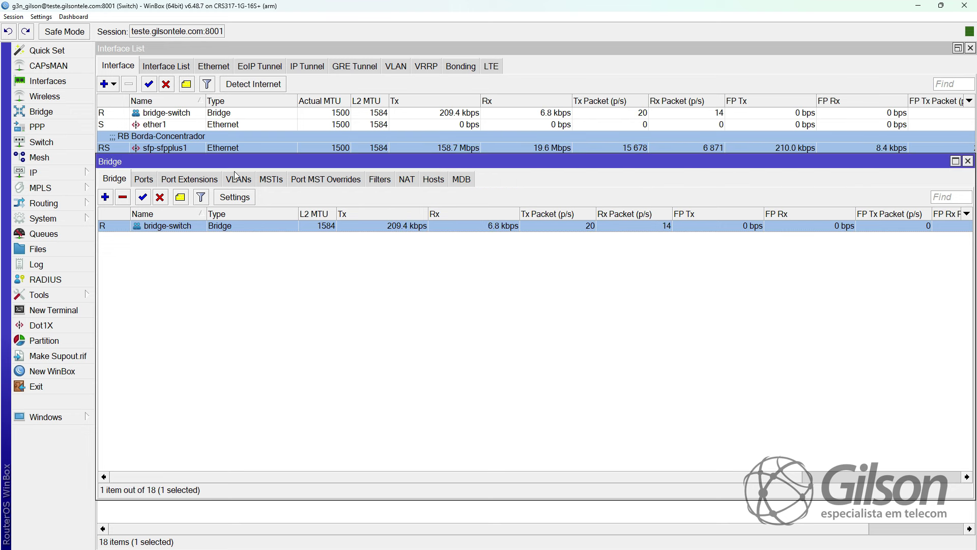
- Review the bridge VLAN list and reexamine the VLAN filtering options of bridge-switch, closing the dialog without saving
{"action": "left_click", "coordinate": [238, 179]}
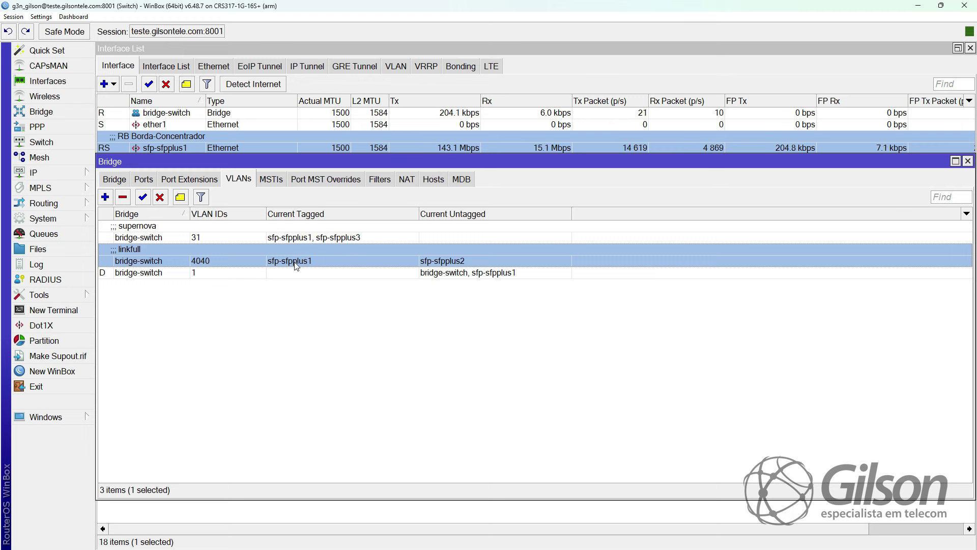
{"action": "left_click", "coordinate": [115, 180]}
{"action": "double_click", "coordinate": [269, 225]}
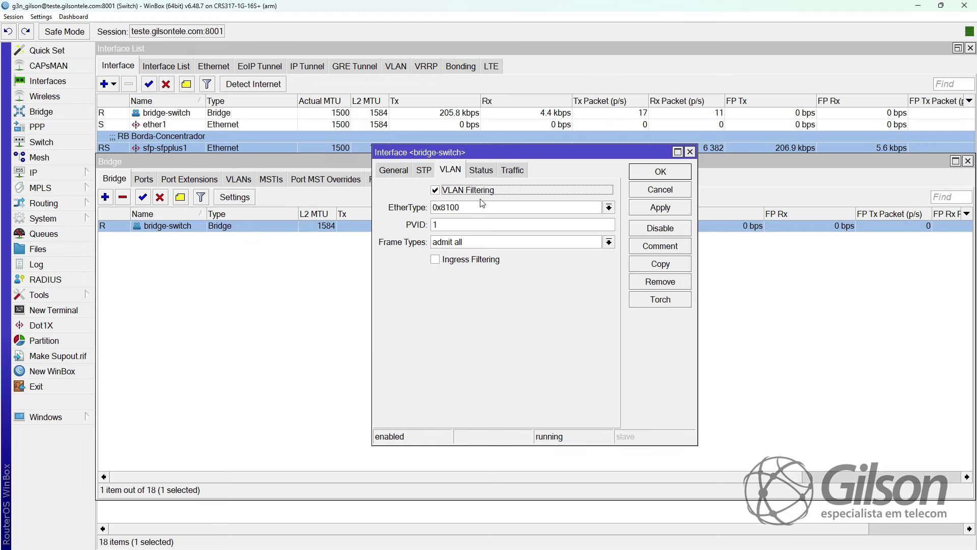
{"action": "left_click", "coordinate": [468, 191]}
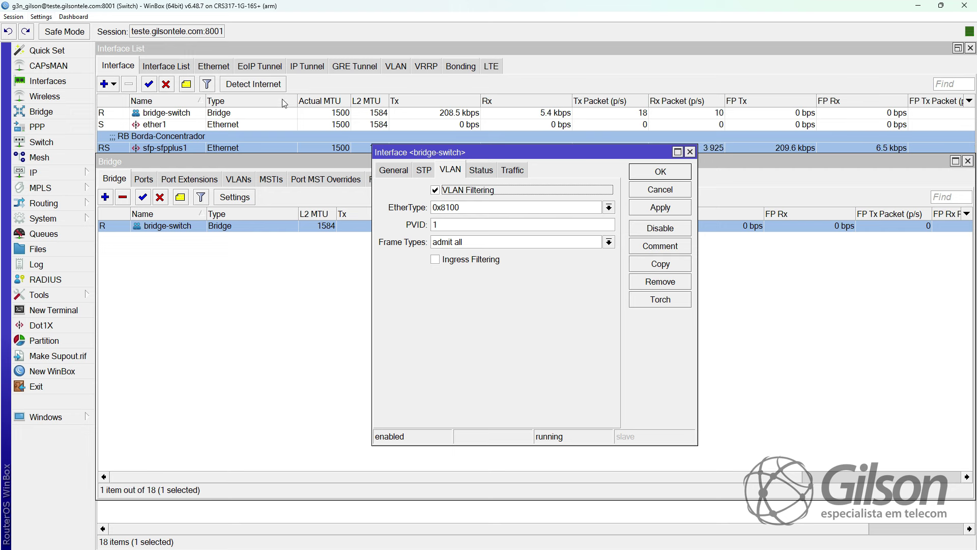
{"action": "left_click", "coordinate": [675, 194]}
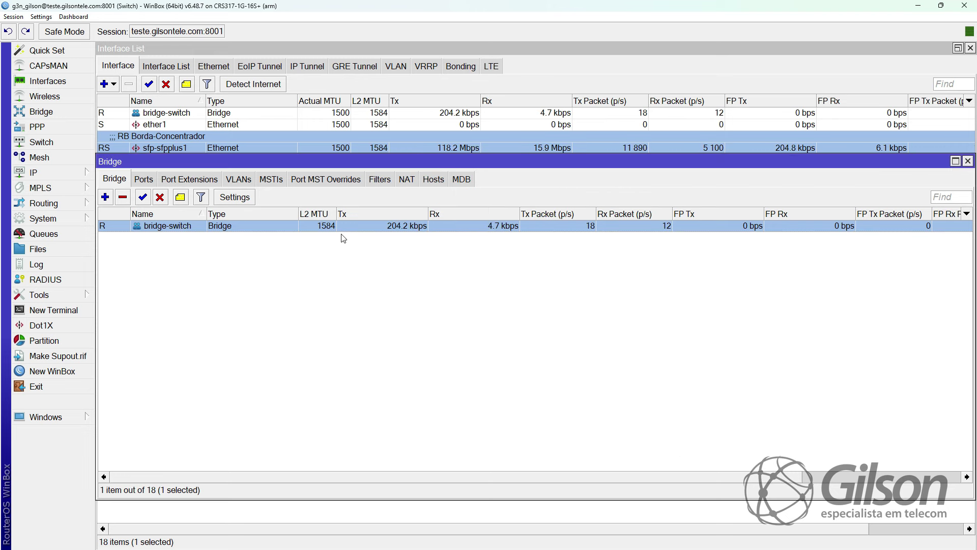
{"action": "double_click", "coordinate": [279, 229]}
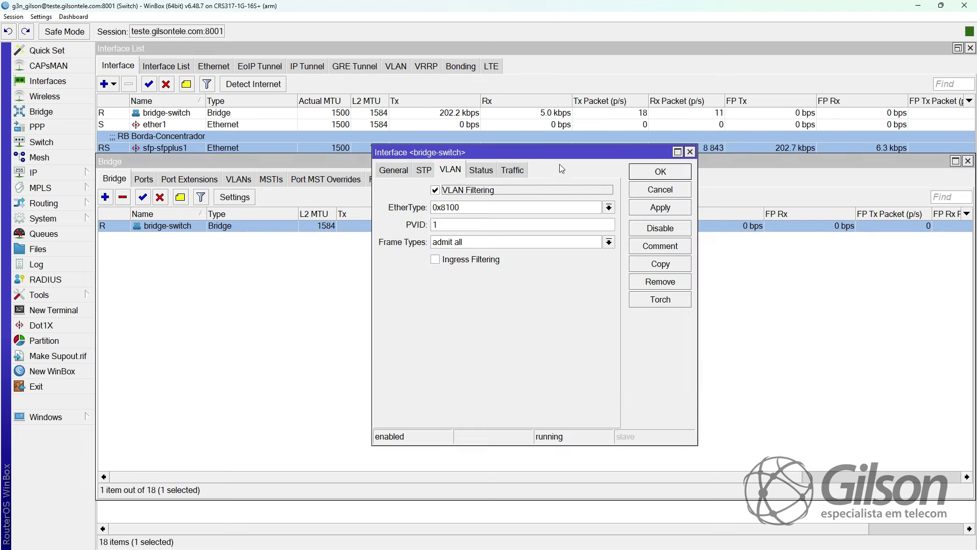
{"action": "left_click", "coordinate": [652, 194]}
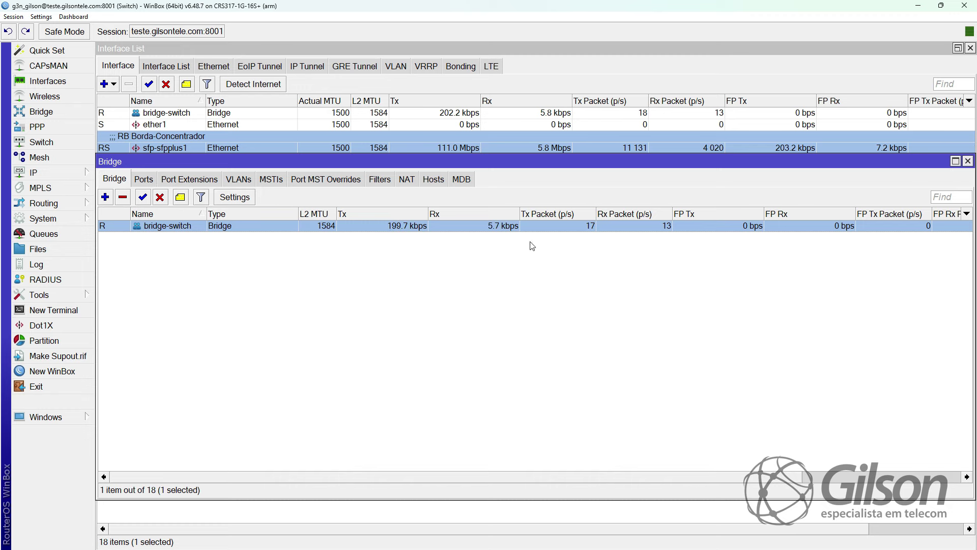
- Move the Bridge window to uncover the two link interfaces, and compare the bridge VLAN list with the port list
{"action": "left_click_drag", "start_coordinate": [494, 163], "coordinate": [469, 124]}
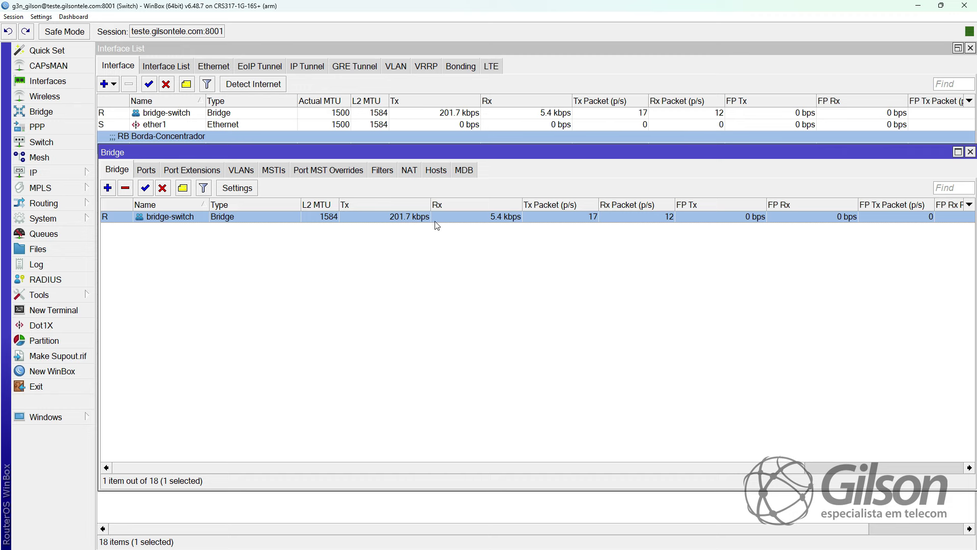
{"action": "left_click_drag", "start_coordinate": [535, 158], "coordinate": [529, 247]}
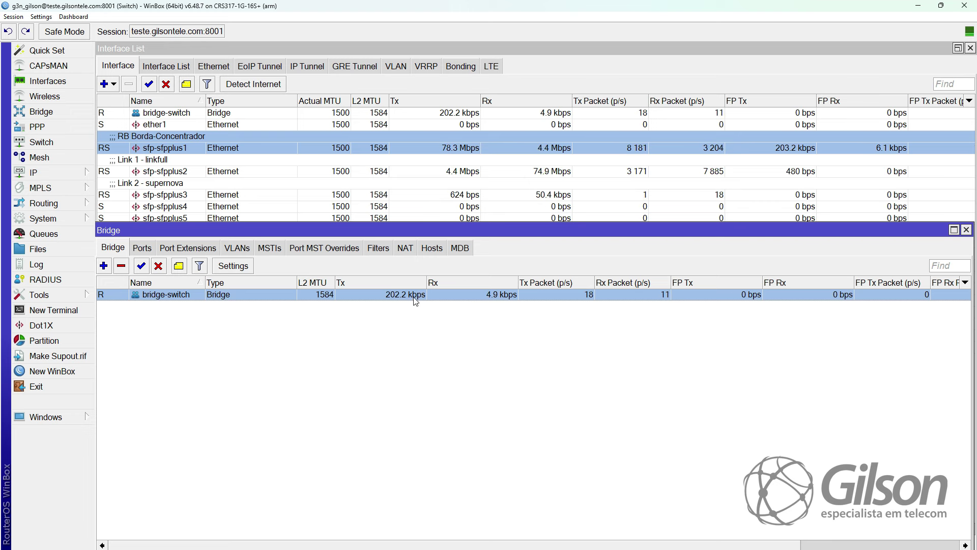
{"action": "left_click", "coordinate": [237, 248]}
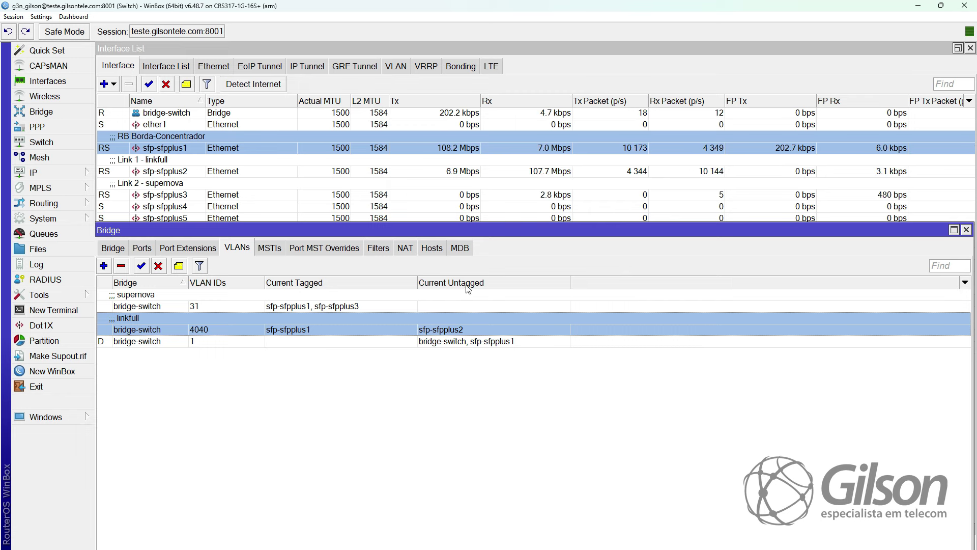
{"action": "key", "text": "ctrl+shift+Tab"}
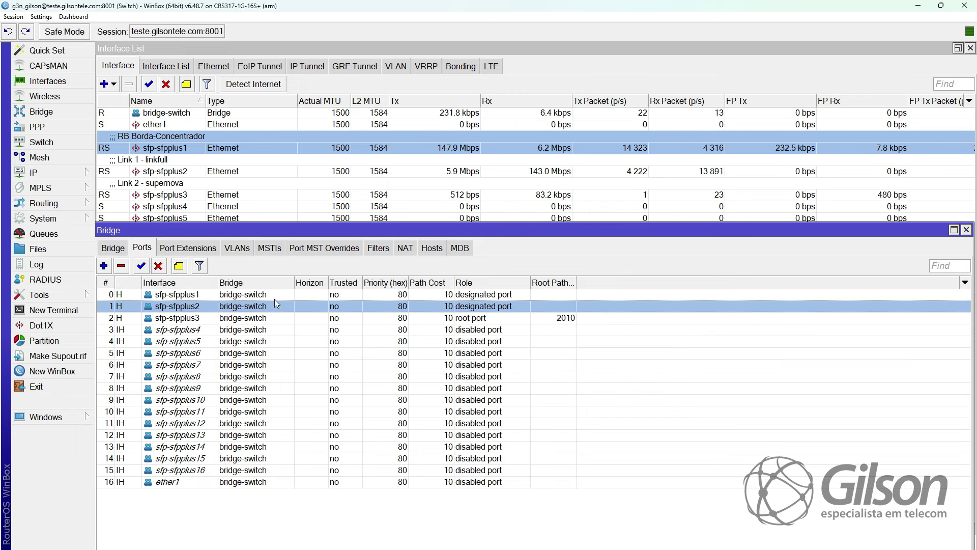
{"action": "left_click", "coordinate": [246, 251]}
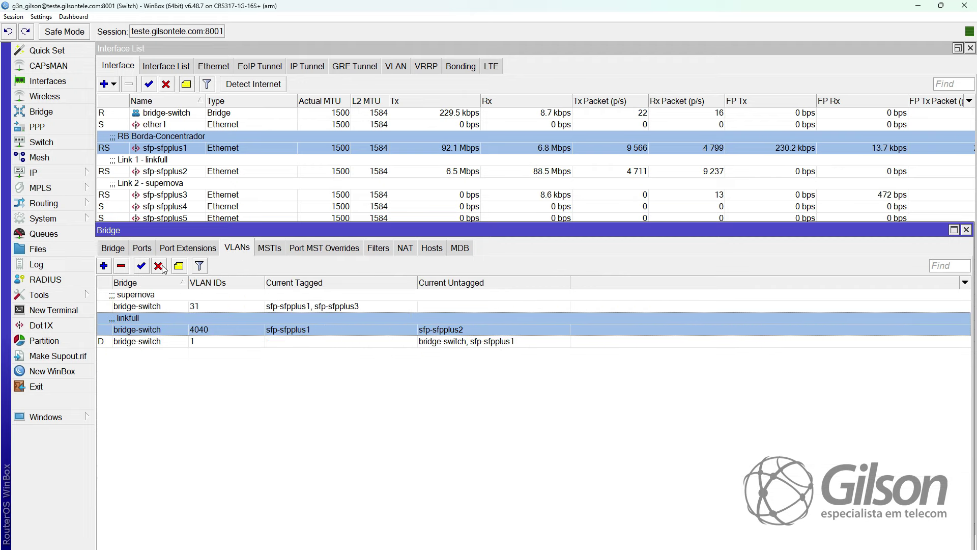
{"action": "left_click", "coordinate": [142, 248]}
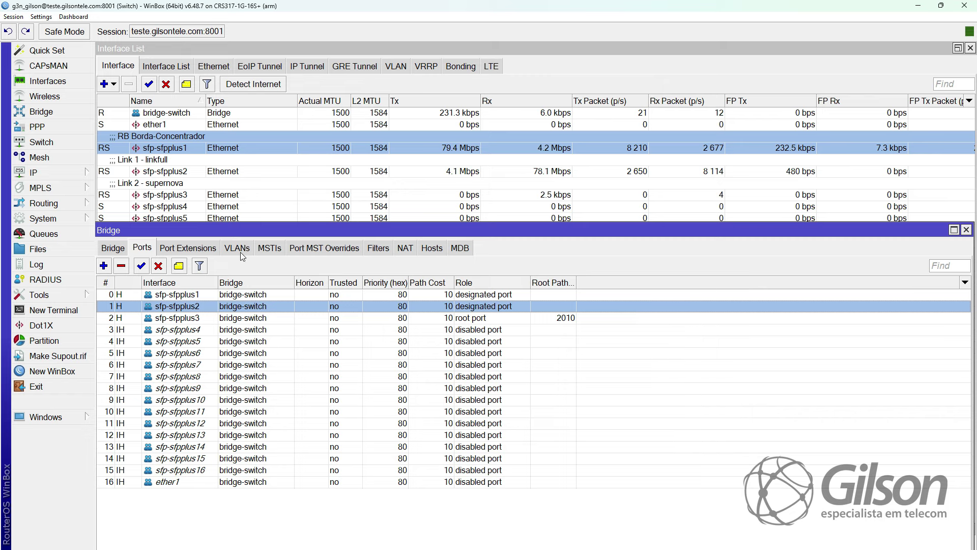
{"action": "left_click", "coordinate": [240, 249]}
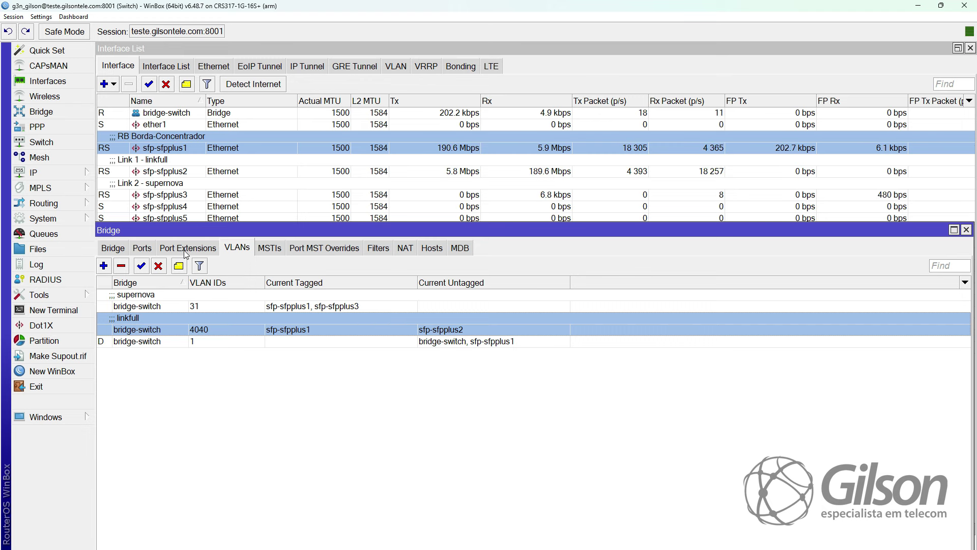
- Check the PVID in the VLAN settings of bridge port sfp-sfpplus2 and of bridge port sfp-sfpplus3
{"action": "left_click", "coordinate": [113, 248]}
{"action": "left_click", "coordinate": [142, 248]}
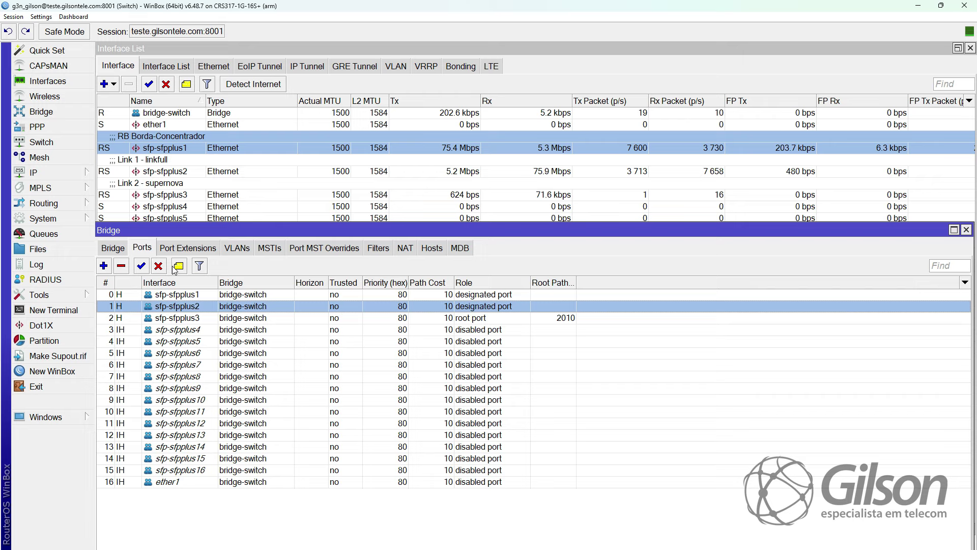
{"action": "double_click", "coordinate": [202, 307]}
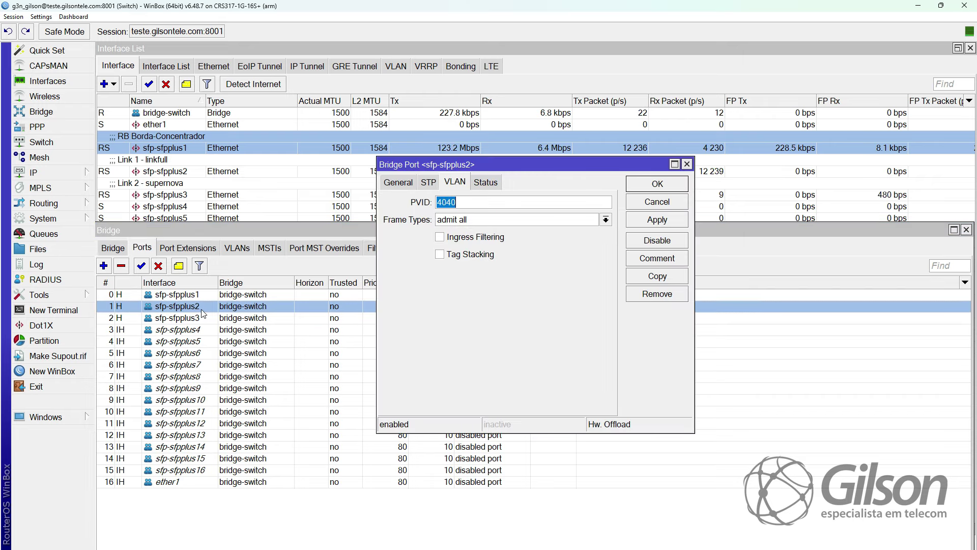
{"action": "left_click", "coordinate": [462, 202]}
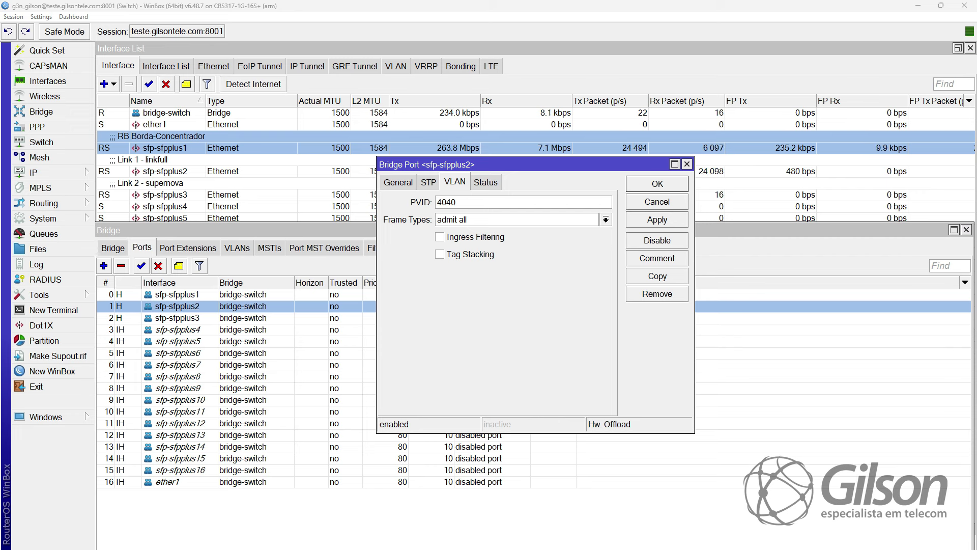
{"action": "left_click", "coordinate": [658, 201]}
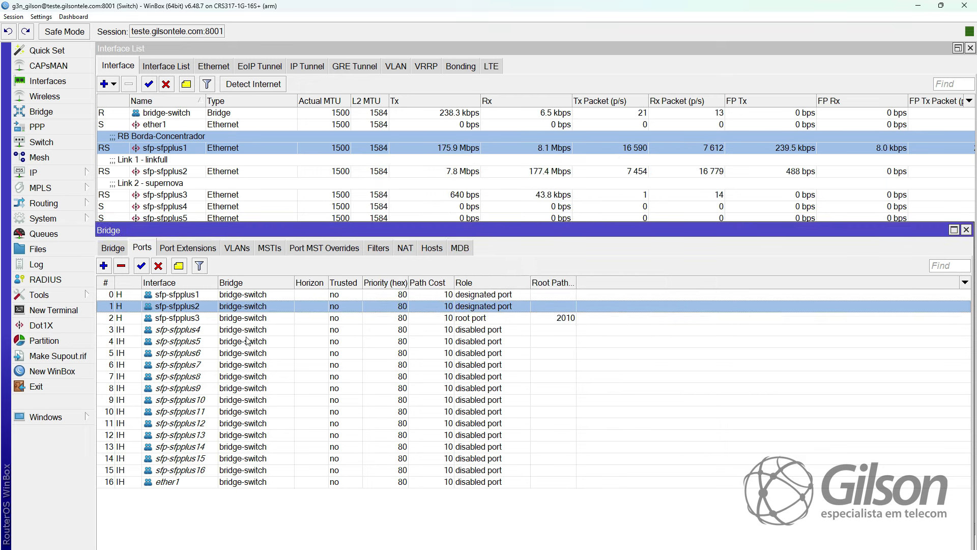
{"action": "left_click", "coordinate": [260, 318]}
{"action": "double_click", "coordinate": [259, 319]}
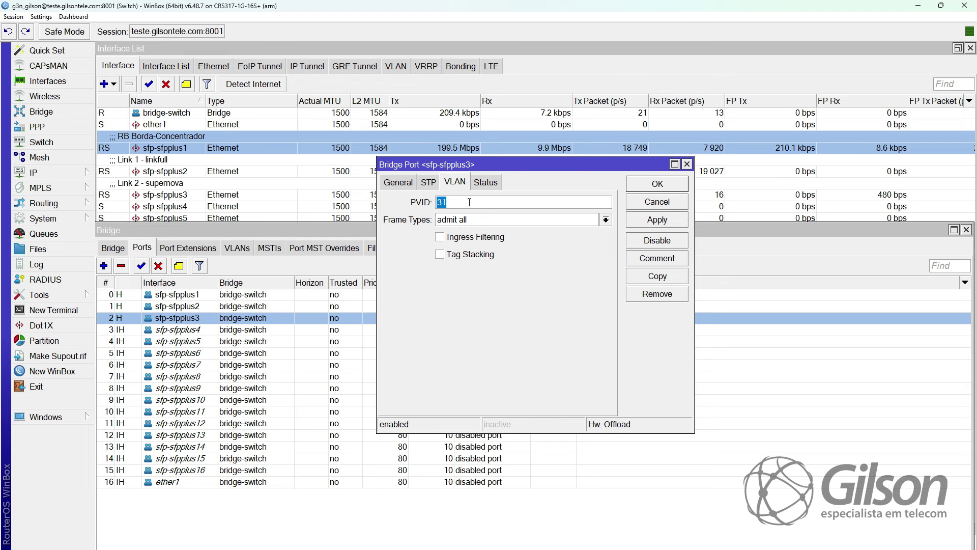
- Compare the supernova entry in the bridge VLAN list with the PVIDs of bridge ports sfp-sfpplus3 and sfp-sfpplus2
{"action": "key", "text": "Return"}
{"action": "left_click", "coordinate": [237, 248]}
{"action": "left_click", "coordinate": [277, 308]}
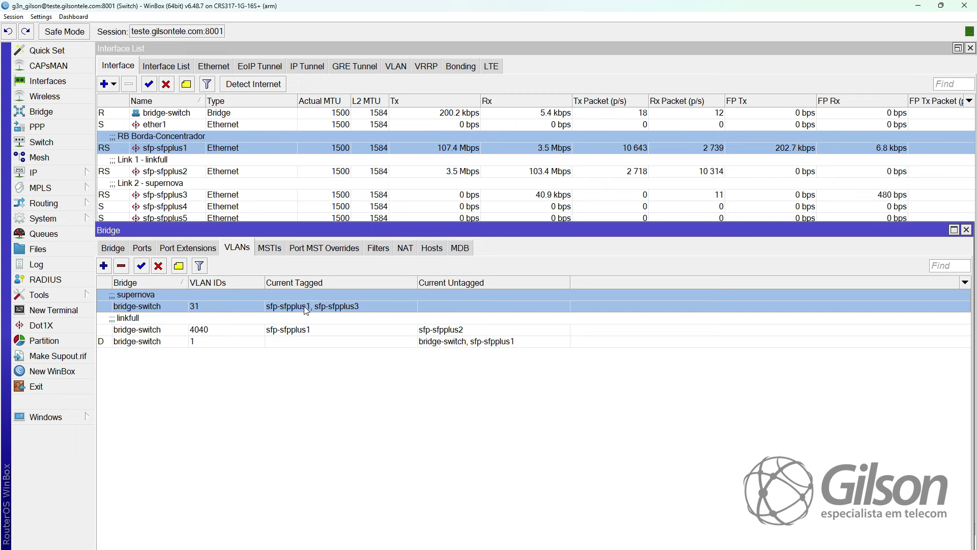
{"action": "left_click", "coordinate": [147, 250]}
{"action": "double_click", "coordinate": [177, 318]}
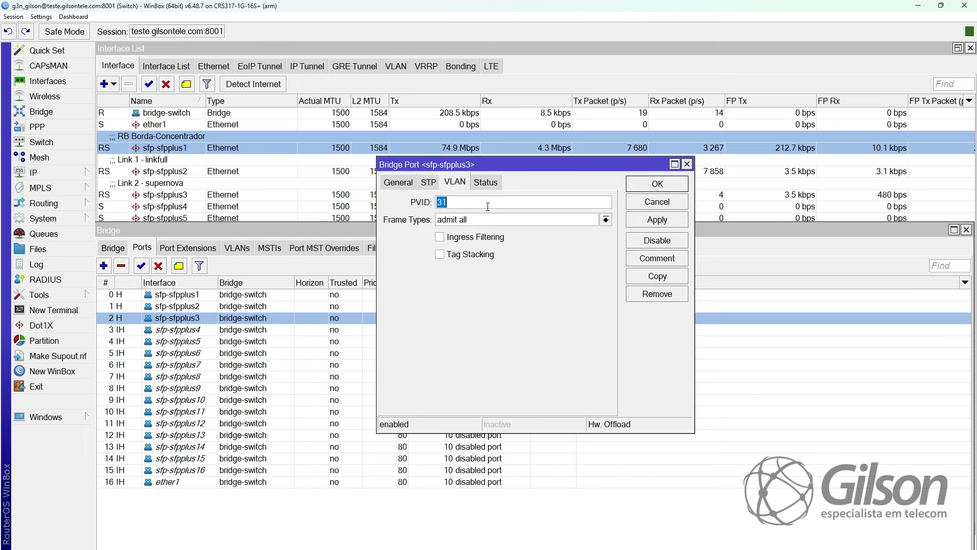
{"action": "left_click", "coordinate": [658, 201]}
{"action": "double_click", "coordinate": [418, 306]}
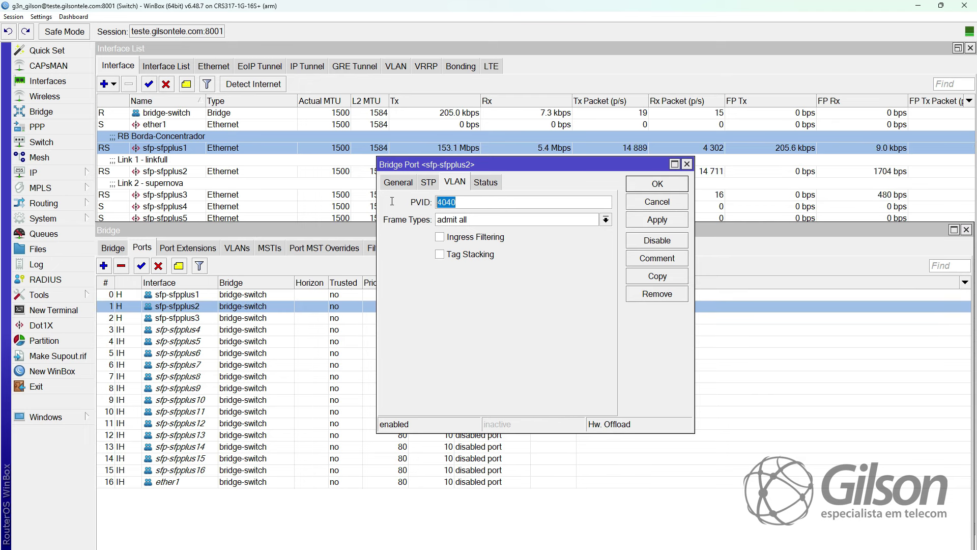
{"action": "left_click", "coordinate": [658, 201]}
- Check the VLAN filtering settings of bridge-switch without changing them, and return to the bridge VLAN list
{"action": "left_click", "coordinate": [113, 247]}
{"action": "double_click", "coordinate": [214, 295]}
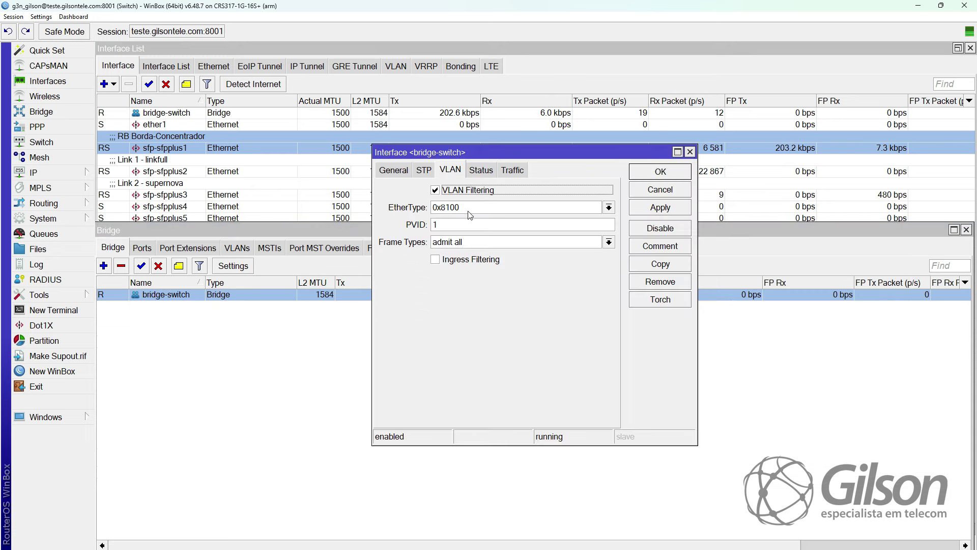
{"action": "key", "text": "Escape"}
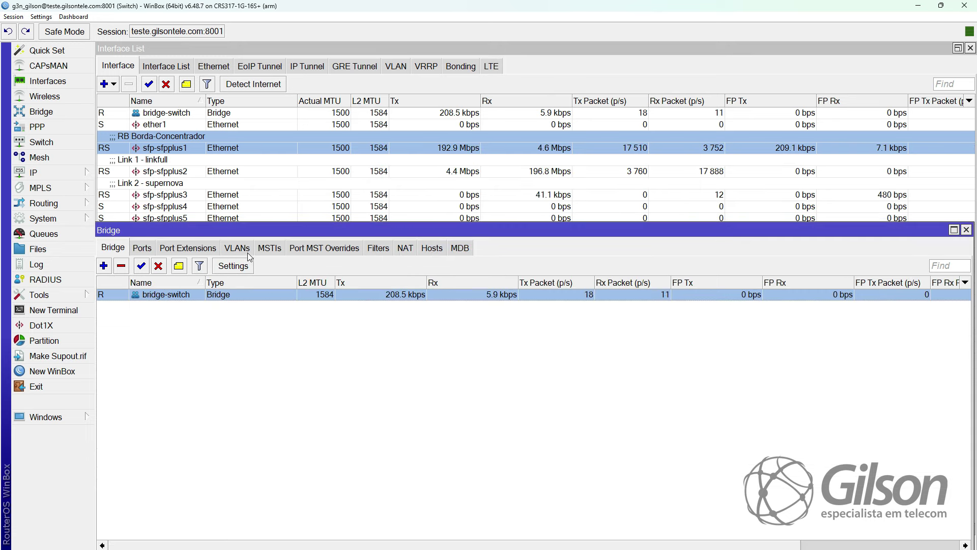
{"action": "left_click", "coordinate": [237, 248]}
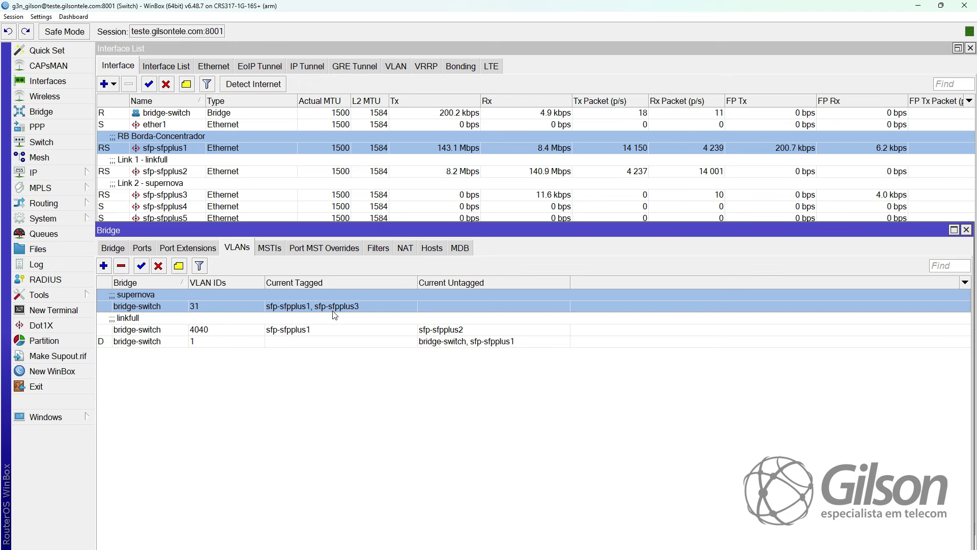
- Bring the interface list forward, reopen the Bridge window, and move it aside to uncover the SFP+ interface names
{"action": "left_click", "coordinate": [222, 206]}
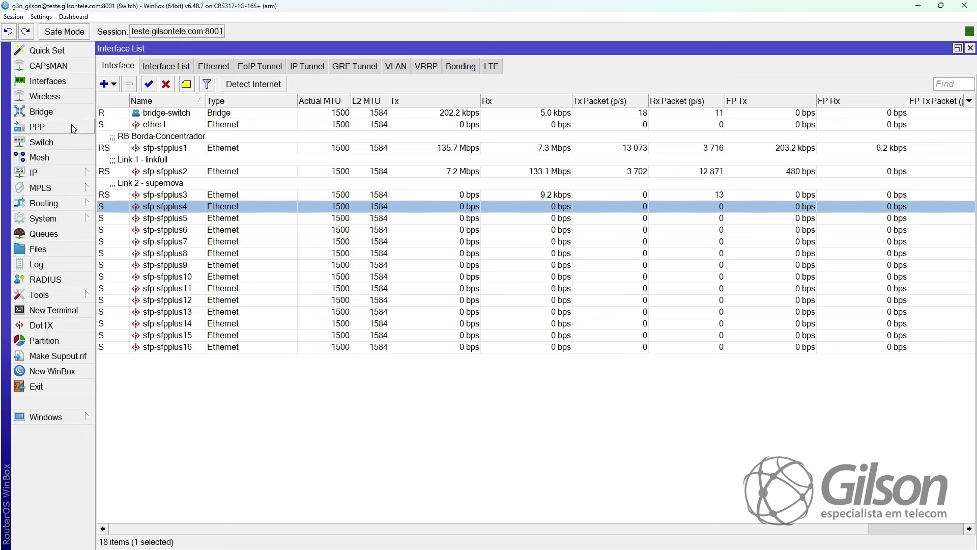
{"action": "left_click", "coordinate": [51, 112]}
{"action": "left_click_drag", "start_coordinate": [199, 211], "coordinate": [405, 187]}
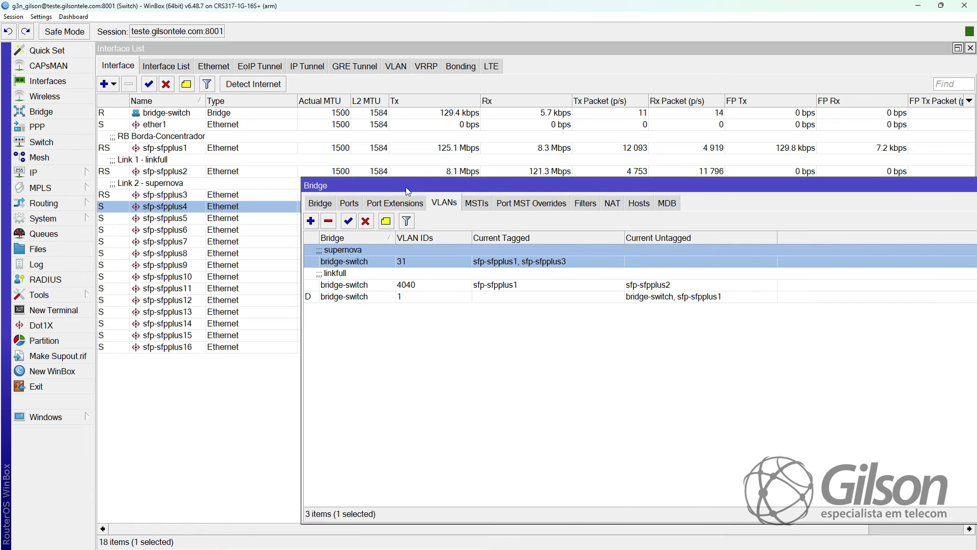
- Draft a new bridge VLAN on bridge-switch with VLAN ID 1000 and sfp-sfpplus1 as the tagged port
{"action": "left_click", "coordinate": [311, 221]}
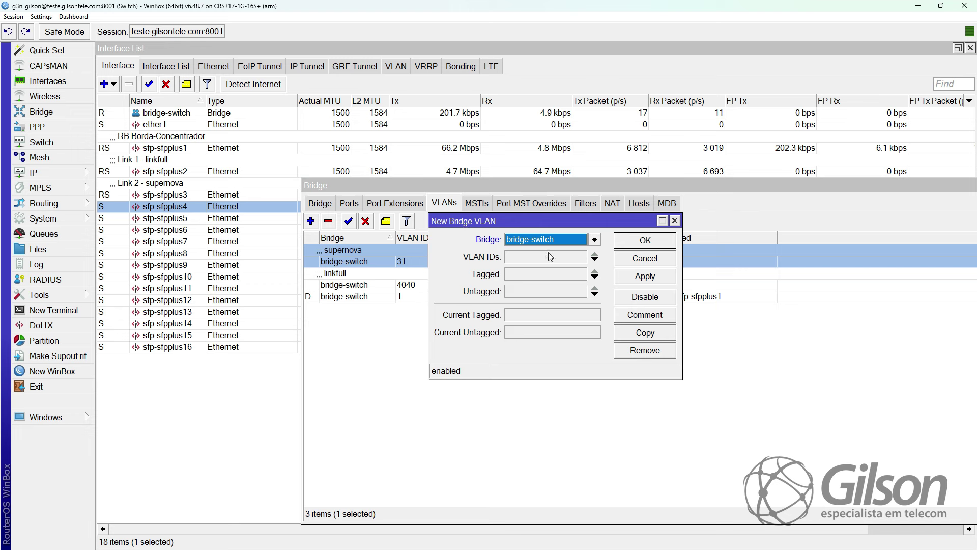
{"action": "left_click", "coordinate": [571, 257]}
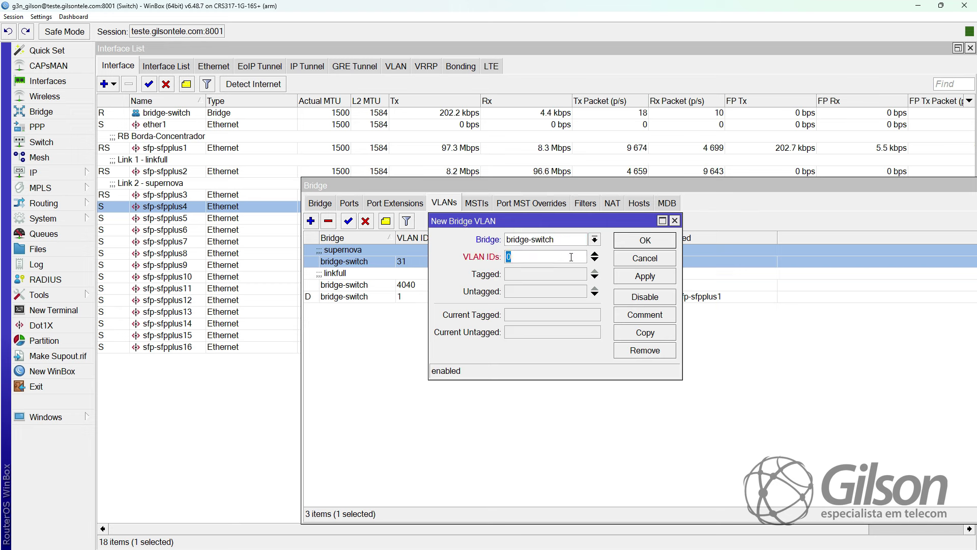
{"action": "type", "text": "1000"}
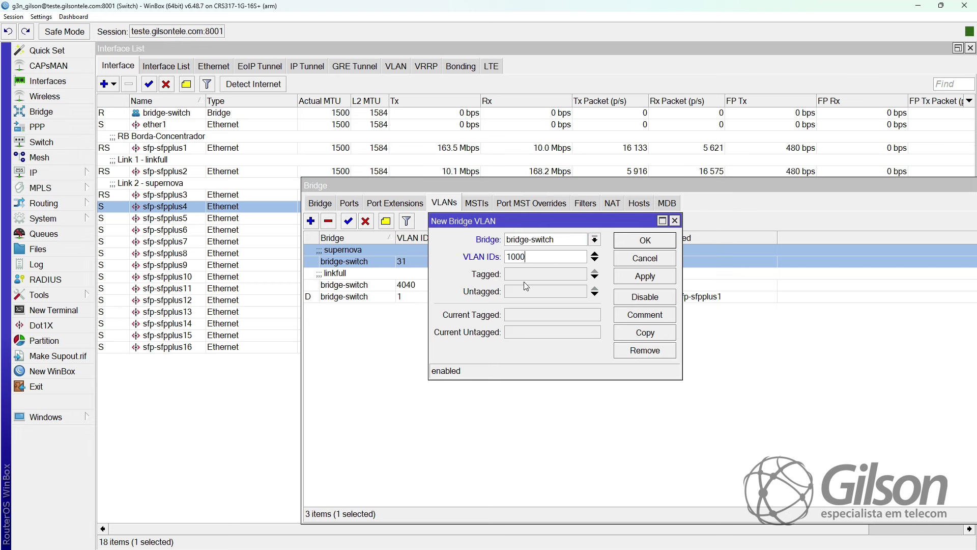
{"action": "left_click", "coordinate": [568, 274]}
{"action": "left_click", "coordinate": [580, 274]}
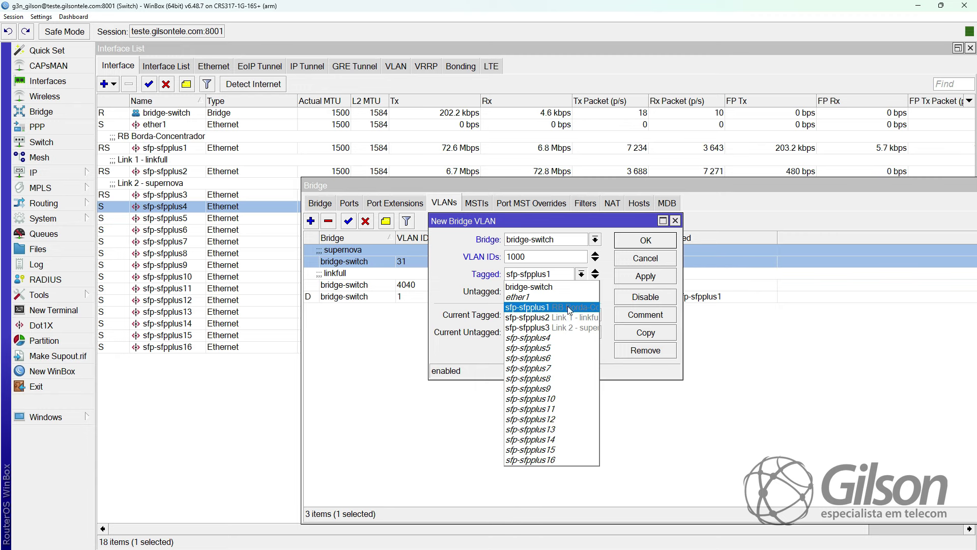
{"action": "left_click", "coordinate": [567, 307]}
- Keep sfp-sfpplus1 tagged in the VLAN 1000 draft, choose sfp-sfpplus4 as the untagged port, and discard the draft
{"action": "double_click", "coordinate": [543, 257]}
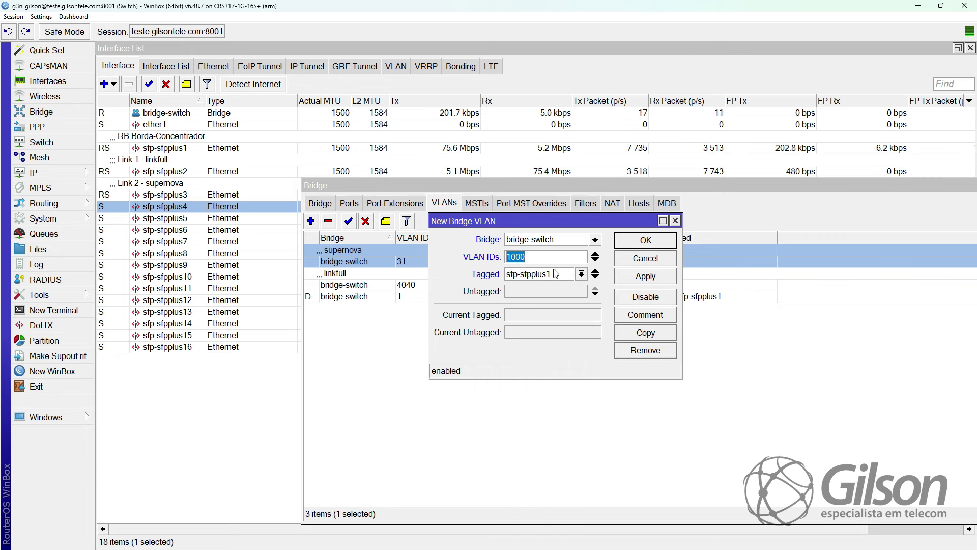
{"action": "left_click", "coordinate": [581, 274]}
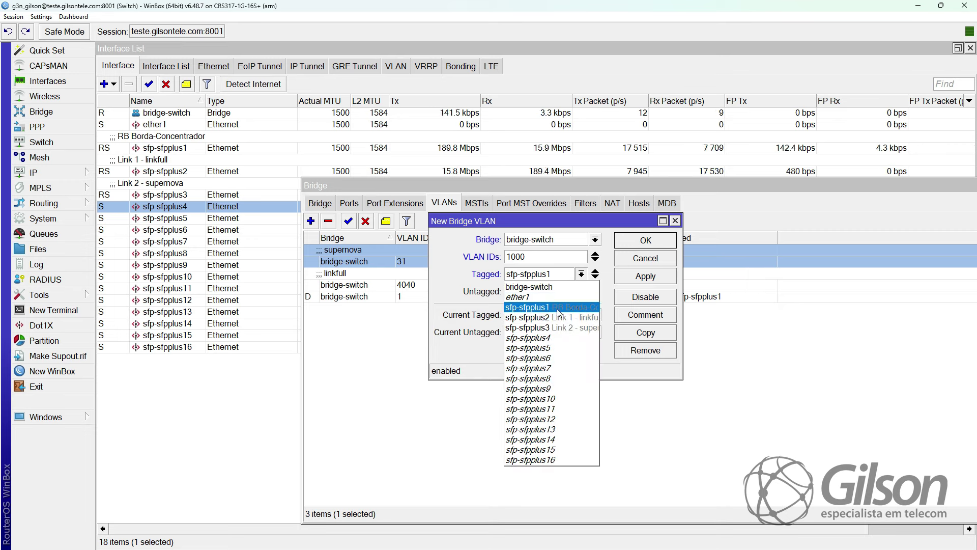
{"action": "left_click", "coordinate": [557, 308]}
{"action": "left_click", "coordinate": [535, 291]}
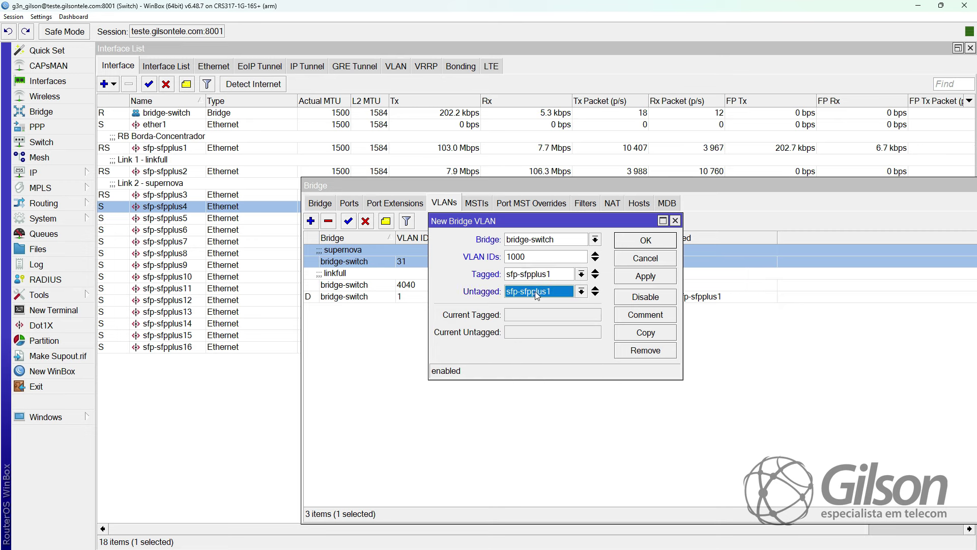
{"action": "left_click", "coordinate": [581, 291]}
{"action": "left_click", "coordinate": [539, 355]}
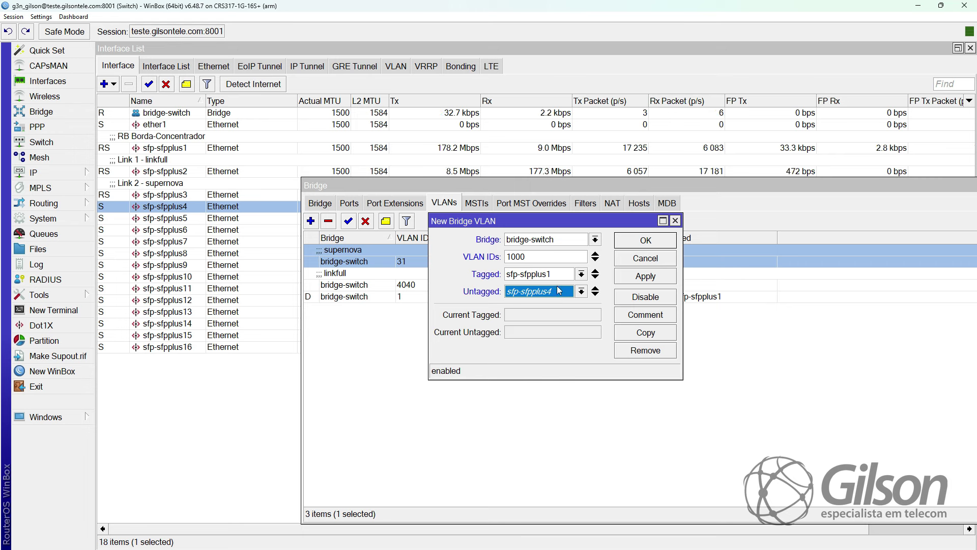
{"action": "left_click", "coordinate": [534, 257]}
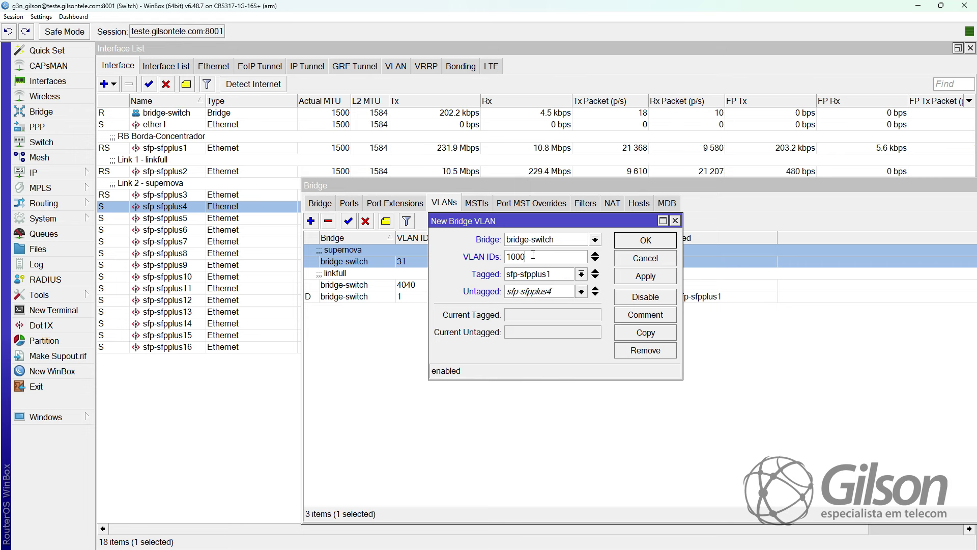
{"action": "double_click", "coordinate": [534, 256]}
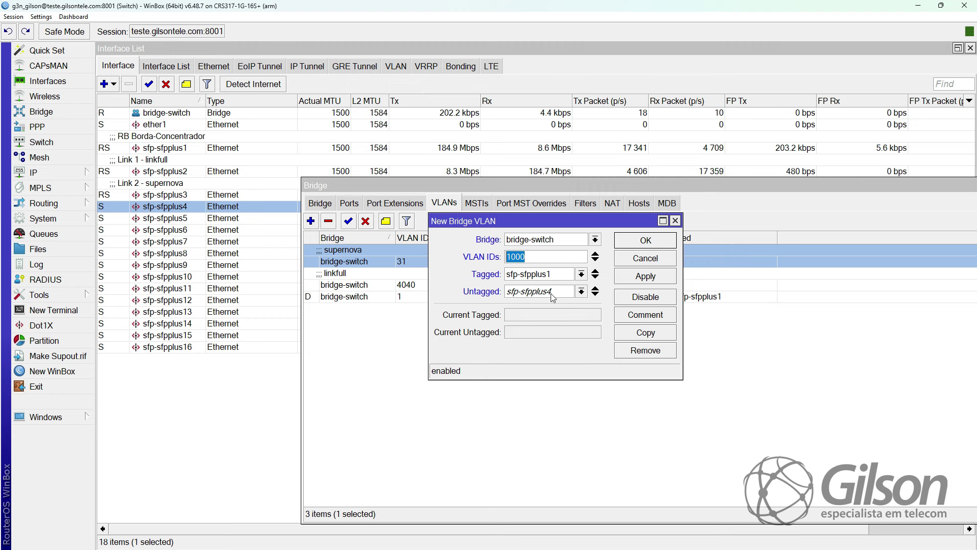
{"action": "left_click", "coordinate": [645, 258]}
- Try to set the PVID of bridge port sfp-sfpplus4 to 1000, and return to the bridge VLAN list
{"action": "left_click", "coordinate": [350, 203]}
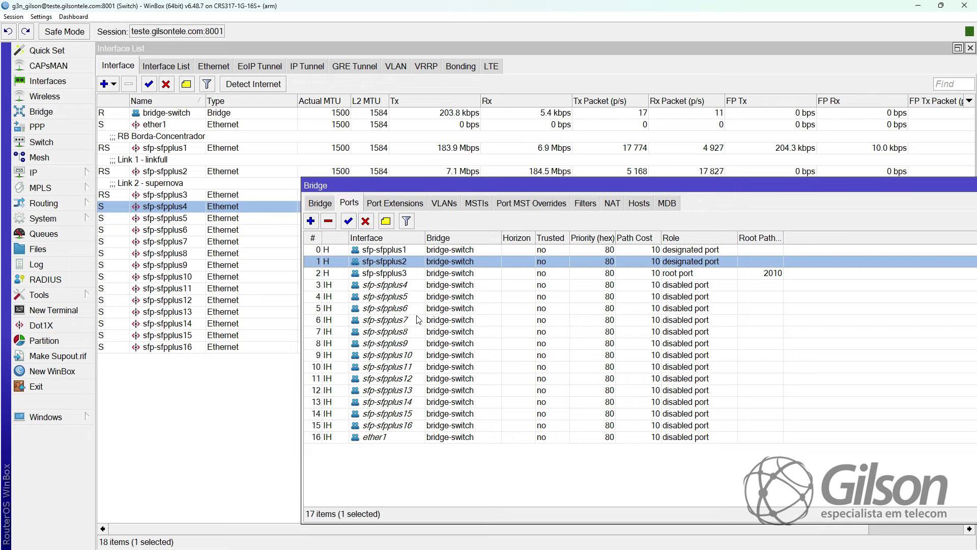
{"action": "double_click", "coordinate": [420, 285]}
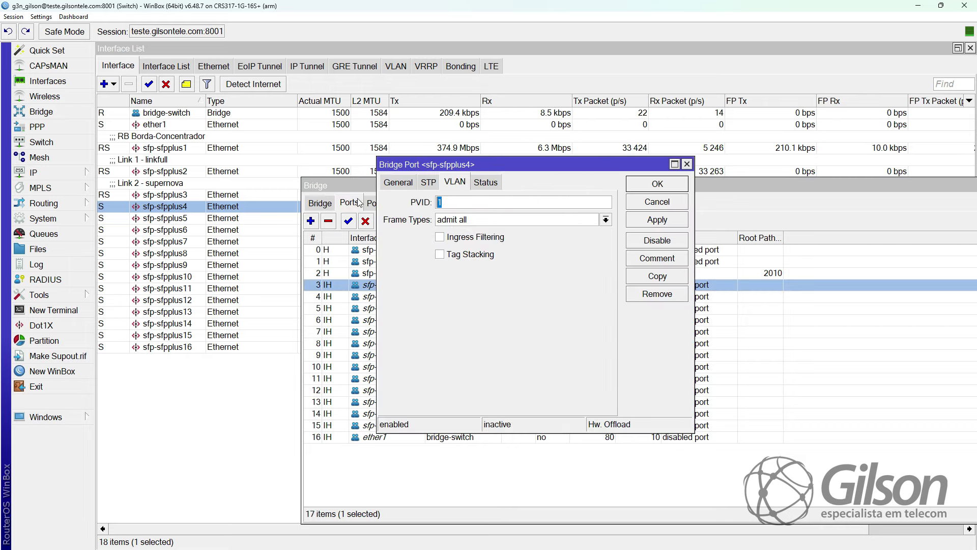
{"action": "type", "text": "1000"}
{"action": "key", "text": "Return"}
{"action": "left_click", "coordinate": [444, 204]}
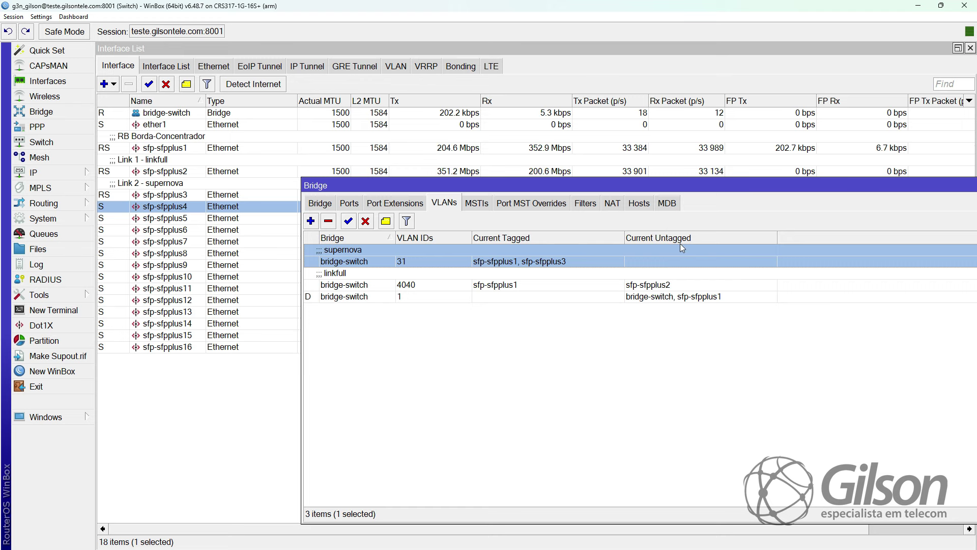
- Open the bridge-switch VLAN settings to review VLAN filtering, and close them without saving
{"action": "left_click", "coordinate": [320, 203]}
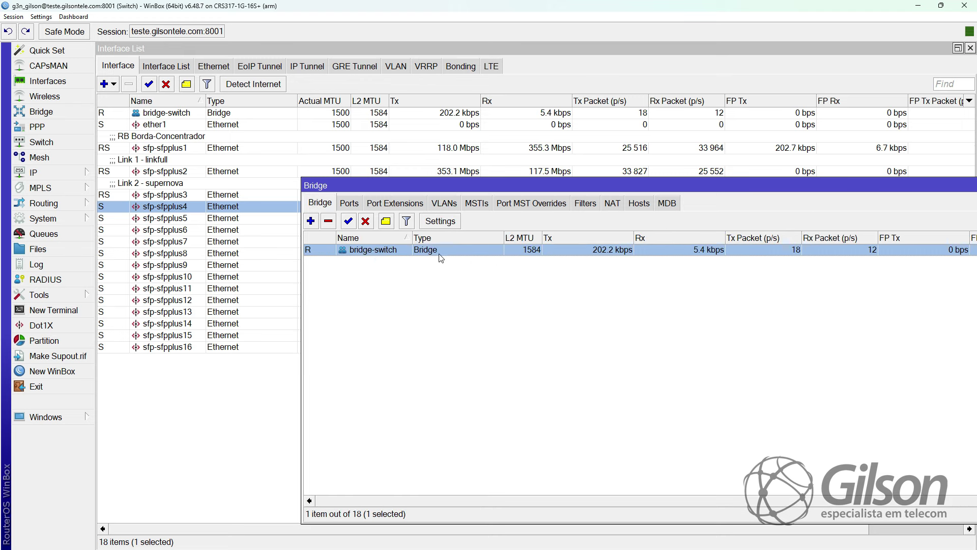
{"action": "double_click", "coordinate": [351, 249]}
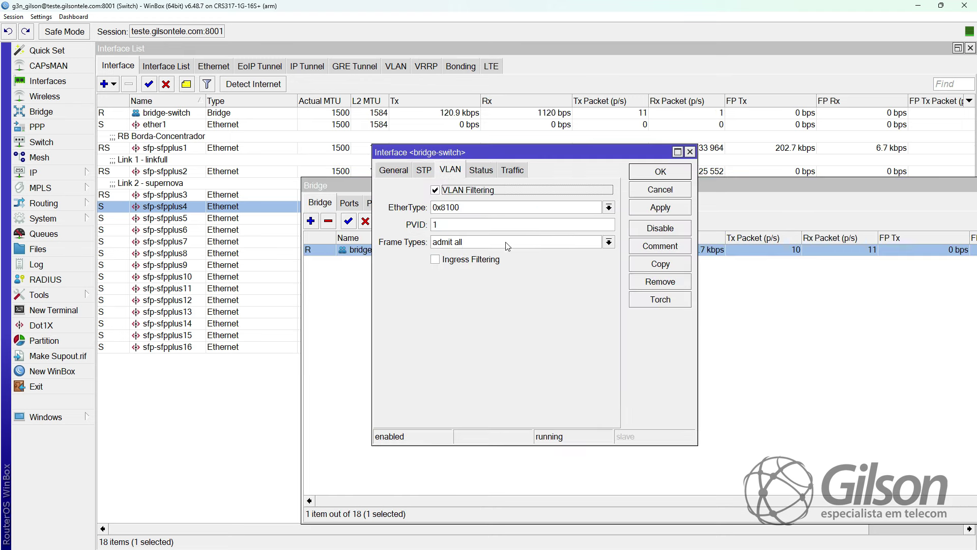
{"action": "left_click", "coordinate": [660, 195]}
- Examine the PVID in the VLAN settings of bridge port sfp-sfpplus4, closing the dialog without changes
{"action": "left_click", "coordinate": [349, 204]}
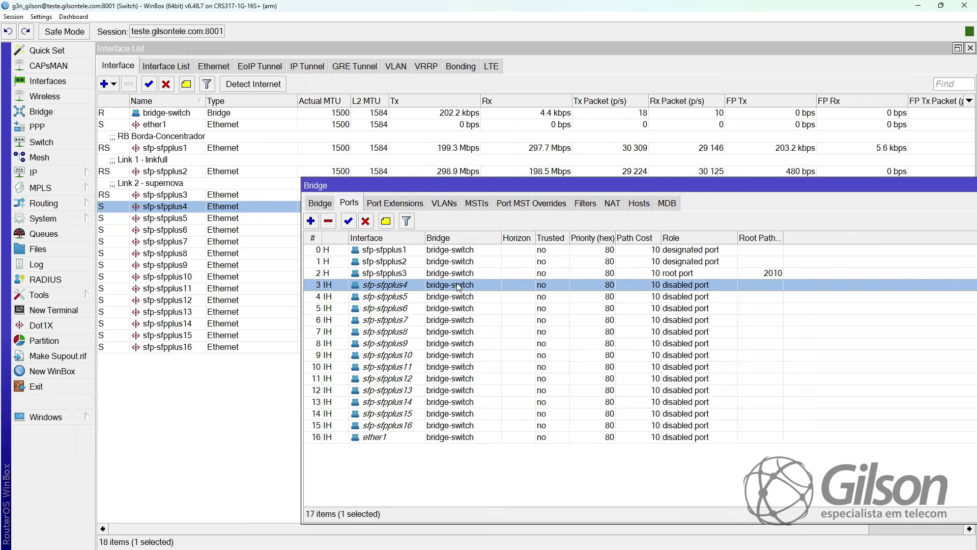
{"action": "double_click", "coordinate": [459, 285]}
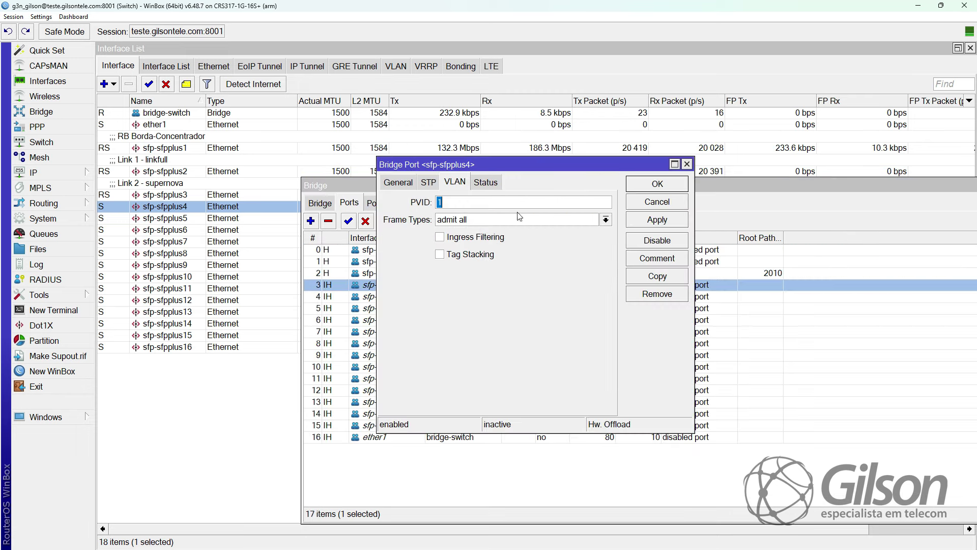
{"action": "left_click", "coordinate": [657, 201]}
{"action": "double_click", "coordinate": [439, 288]}
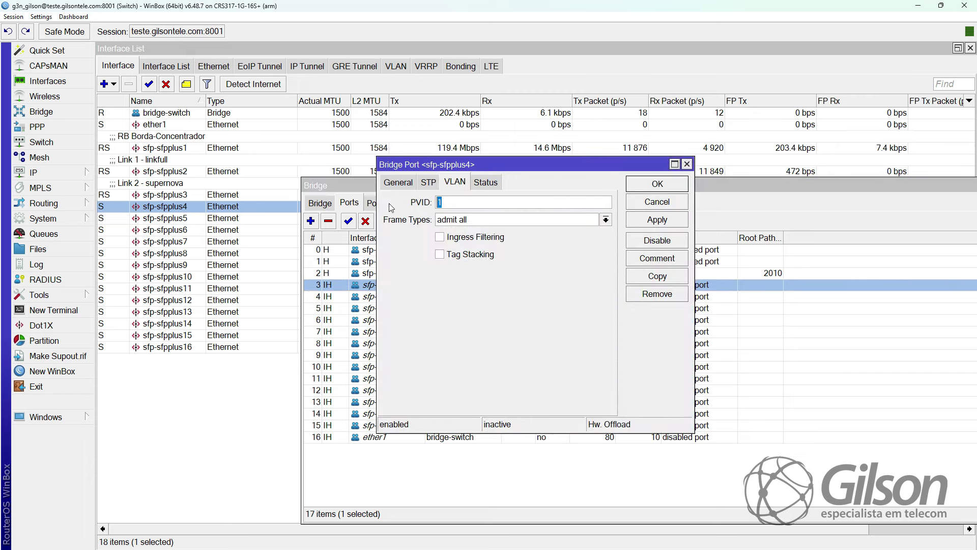
{"action": "left_click", "coordinate": [658, 201]}
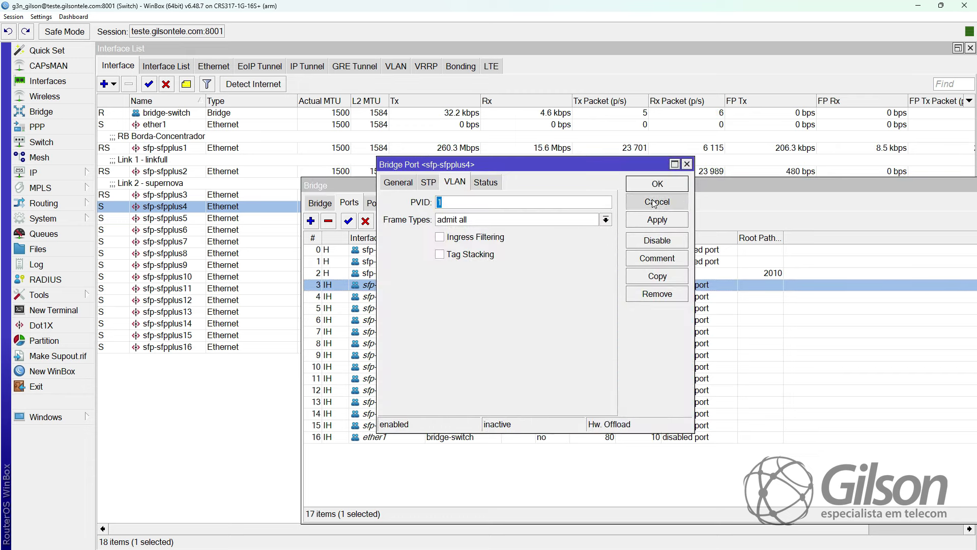
{"action": "double_click", "coordinate": [448, 286]}
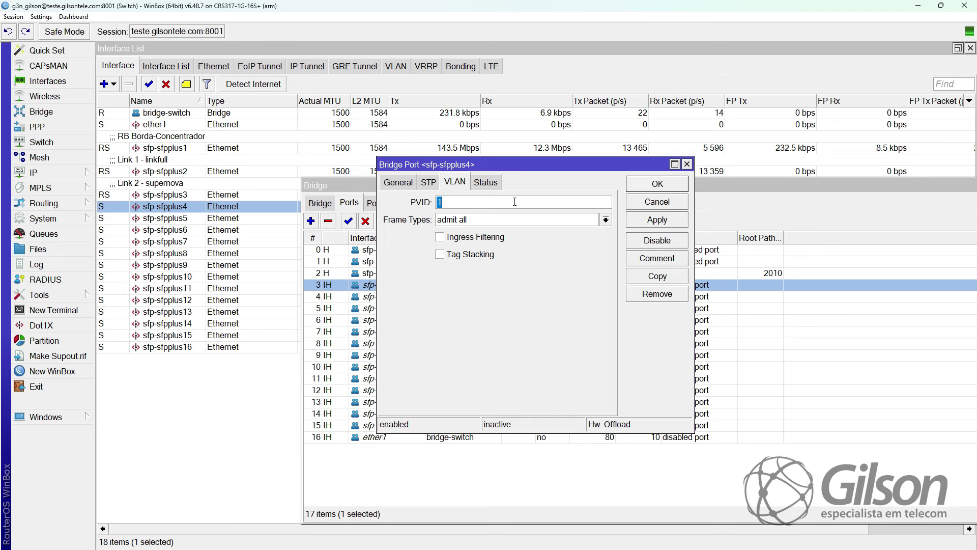
{"action": "left_click", "coordinate": [670, 203]}
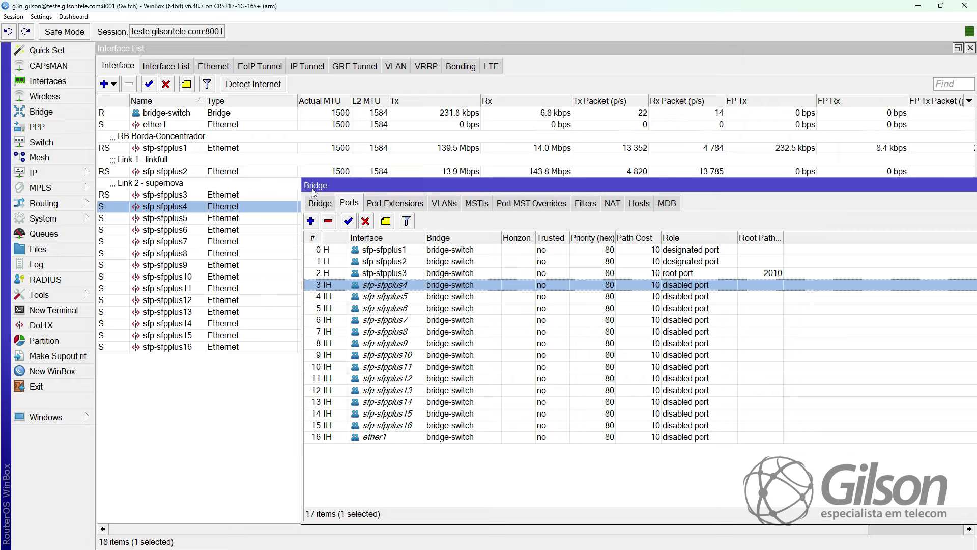
- Review the tagged and untagged ports in the linkfull and supernova bridge VLAN entries, leaving both unchanged
{"action": "left_click", "coordinate": [445, 204]}
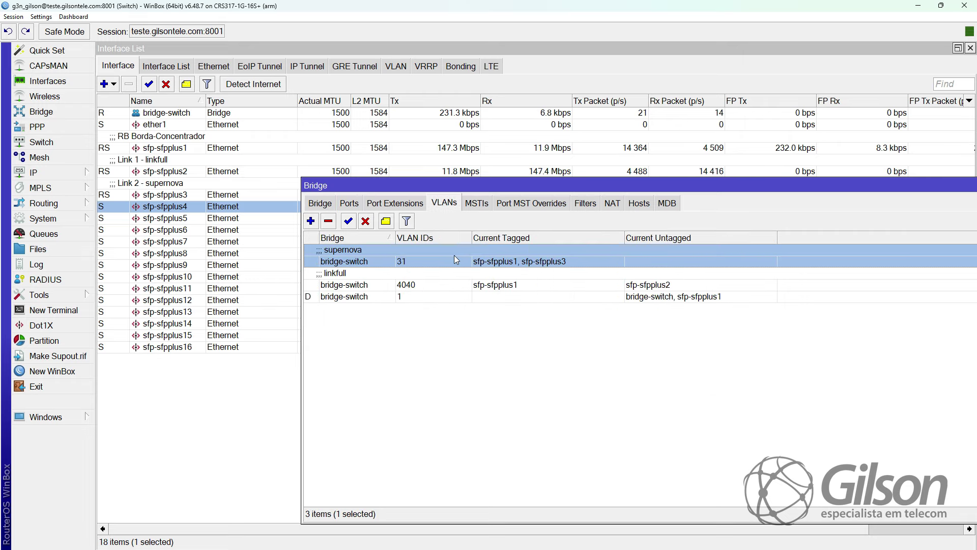
{"action": "double_click", "coordinate": [451, 271]}
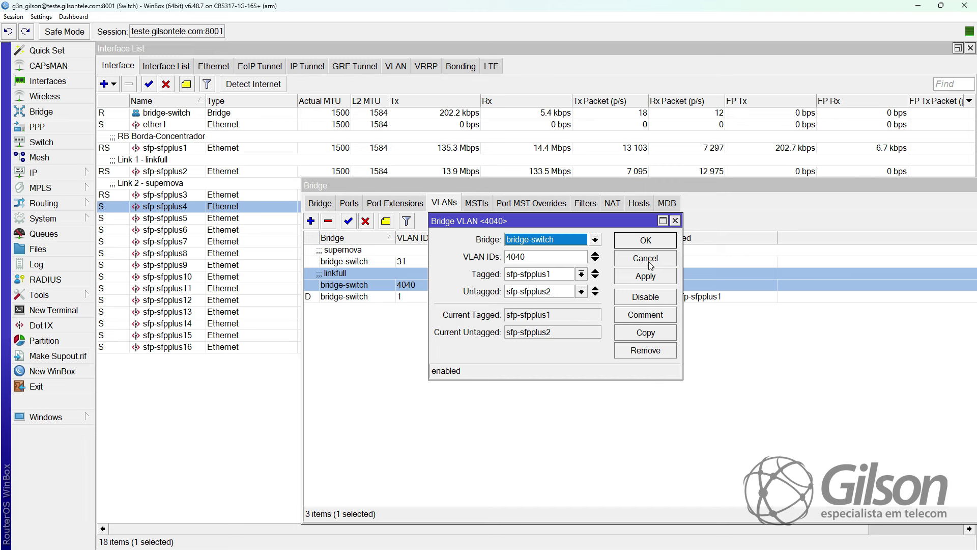
{"action": "left_click", "coordinate": [560, 262]}
{"action": "double_click", "coordinate": [525, 262]}
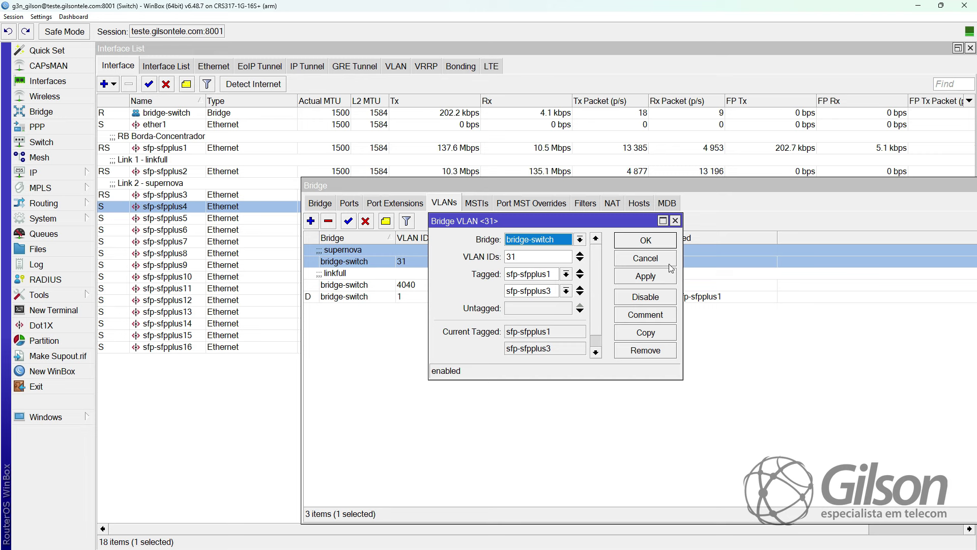
{"action": "left_click", "coordinate": [636, 260]}
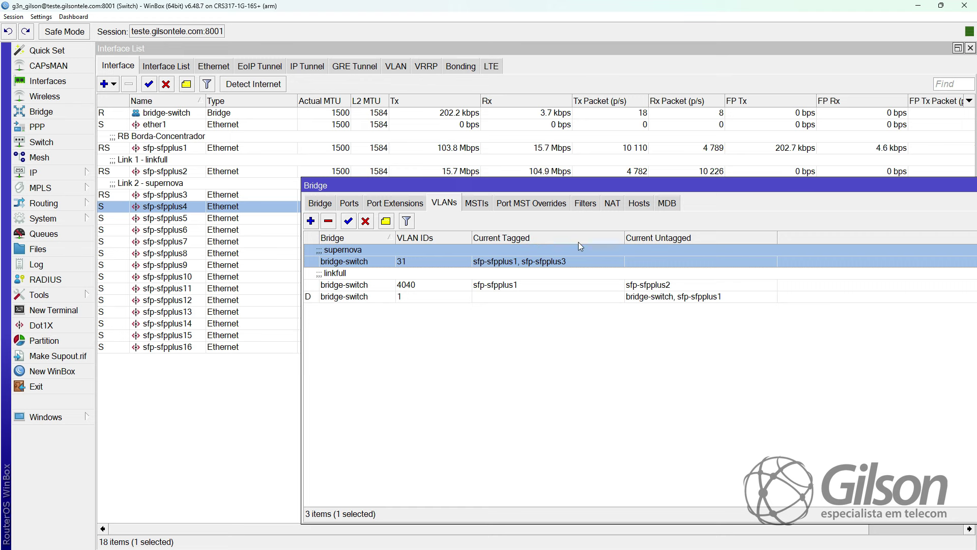
- Recheck the bridge-switch interface settings without saving, and return to the list of bridge VLANs
{"action": "left_click", "coordinate": [328, 204]}
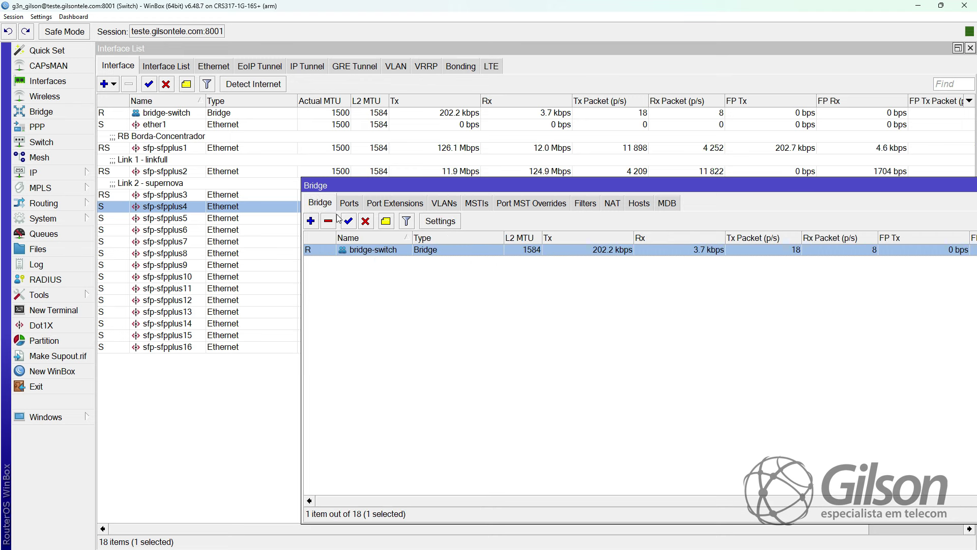
{"action": "double_click", "coordinate": [538, 249]}
{"action": "left_click", "coordinate": [670, 192]}
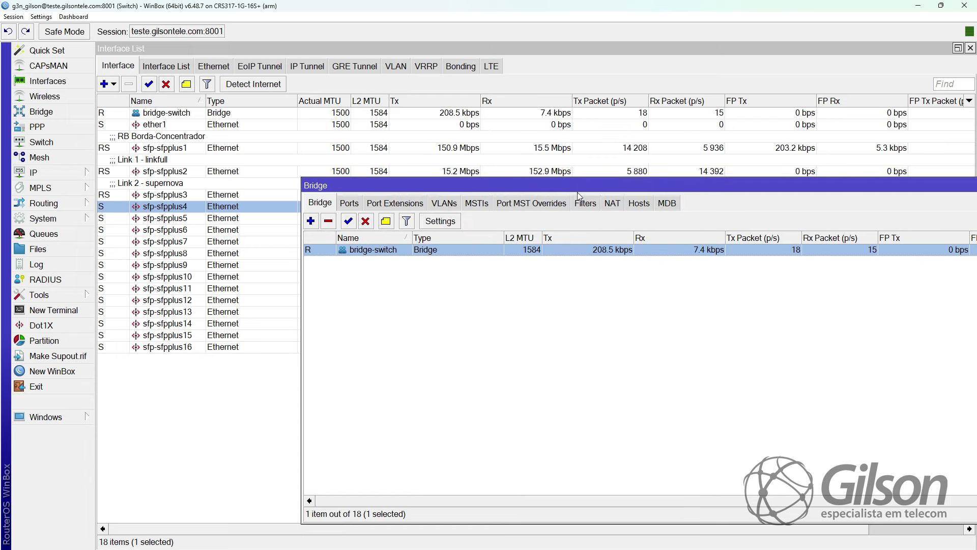
{"action": "left_click", "coordinate": [444, 203]}
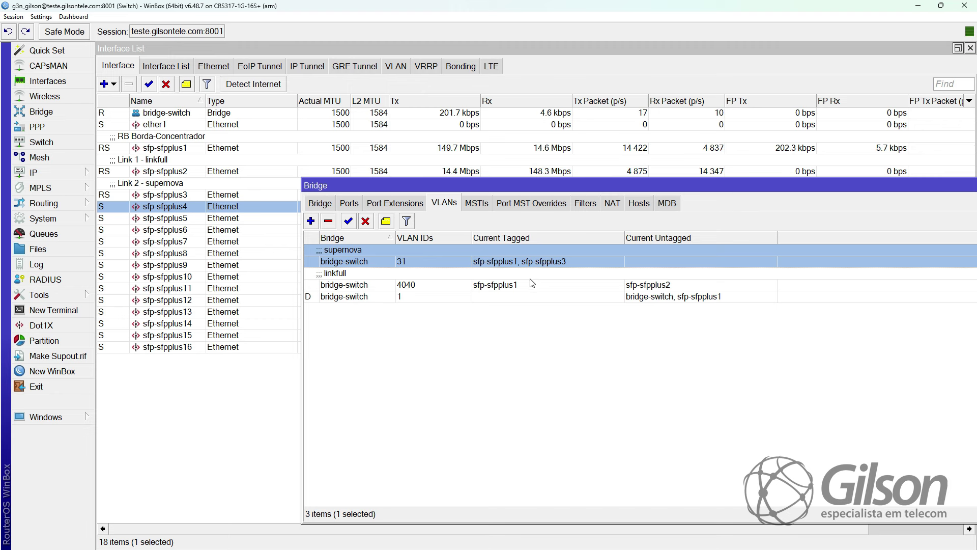
- Move the Bridge window down to uncover the link interfaces' traffic, and review the bridge and VLAN lists
{"action": "left_click_drag", "start_coordinate": [578, 185], "coordinate": [428, 279]}
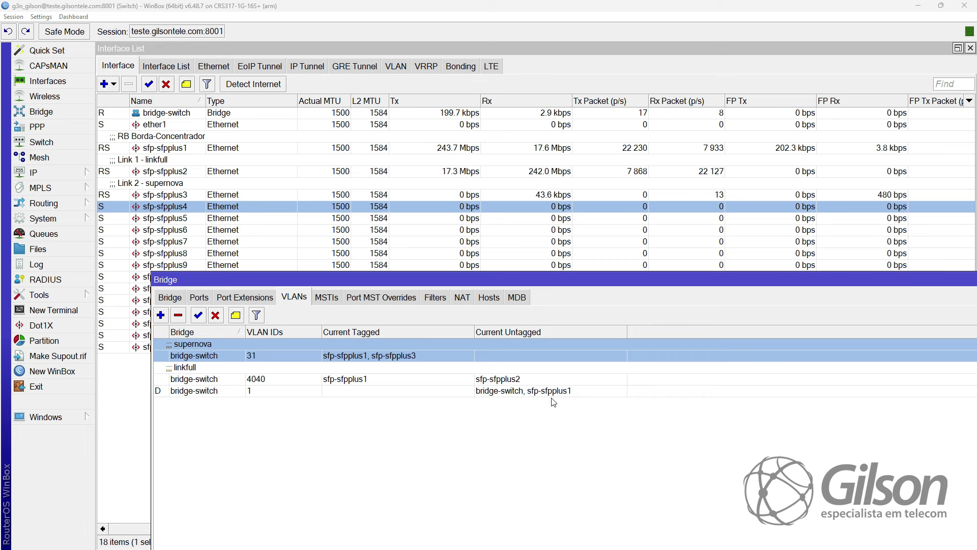
{"action": "left_click", "coordinate": [179, 299]}
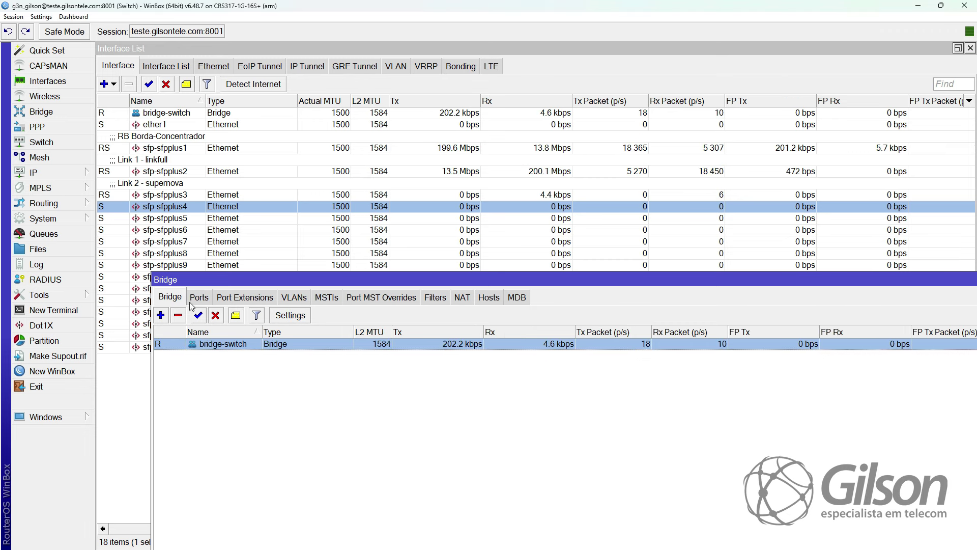
{"action": "left_click", "coordinate": [300, 300]}
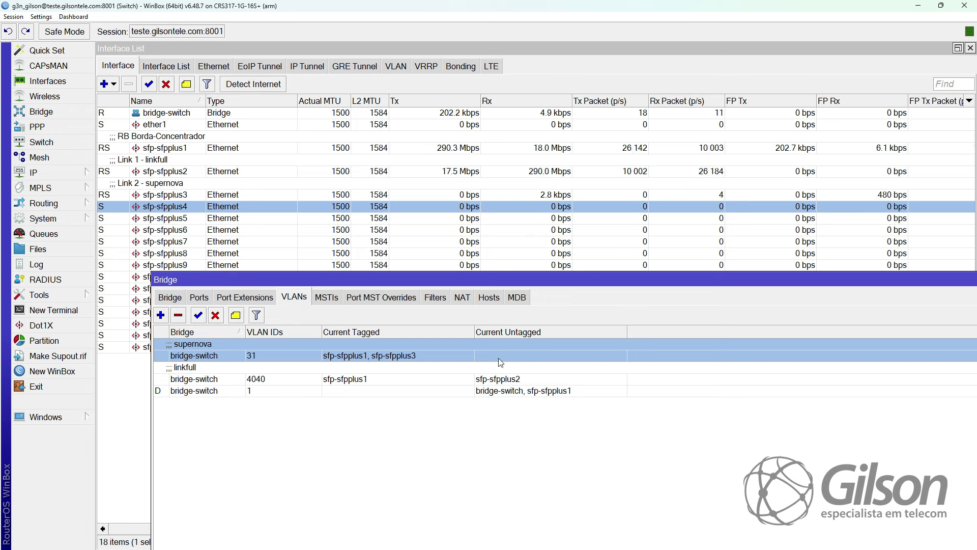